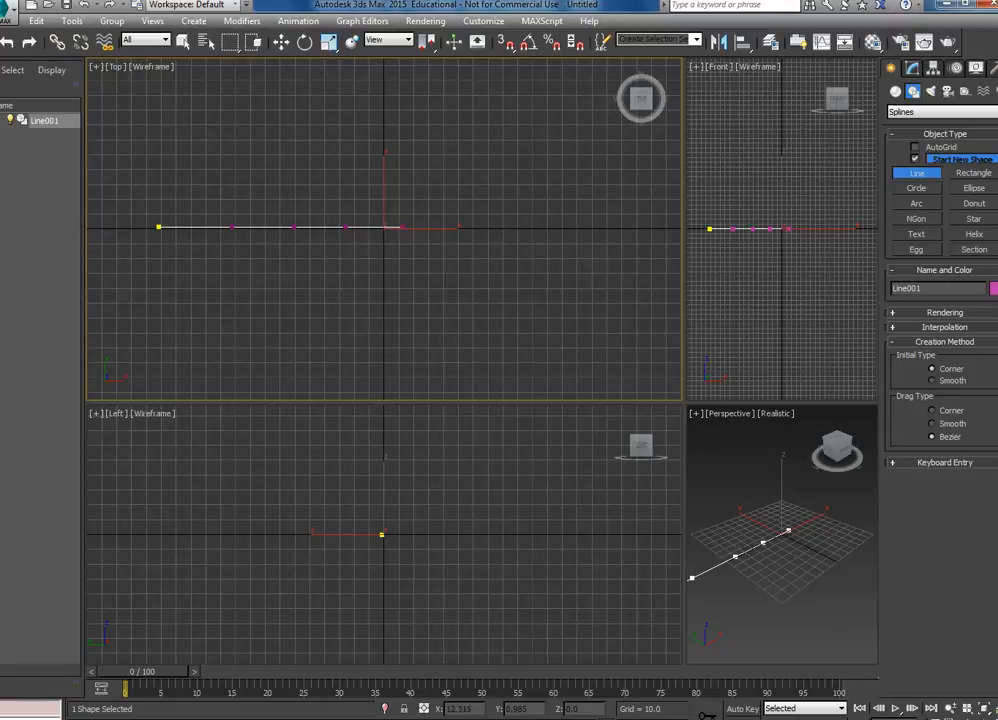
# Step: Finish the straight horizontal line in the Top view, placing its remaining vertices along the X axis and ending at about X 140
pyautogui.click(455, 228)
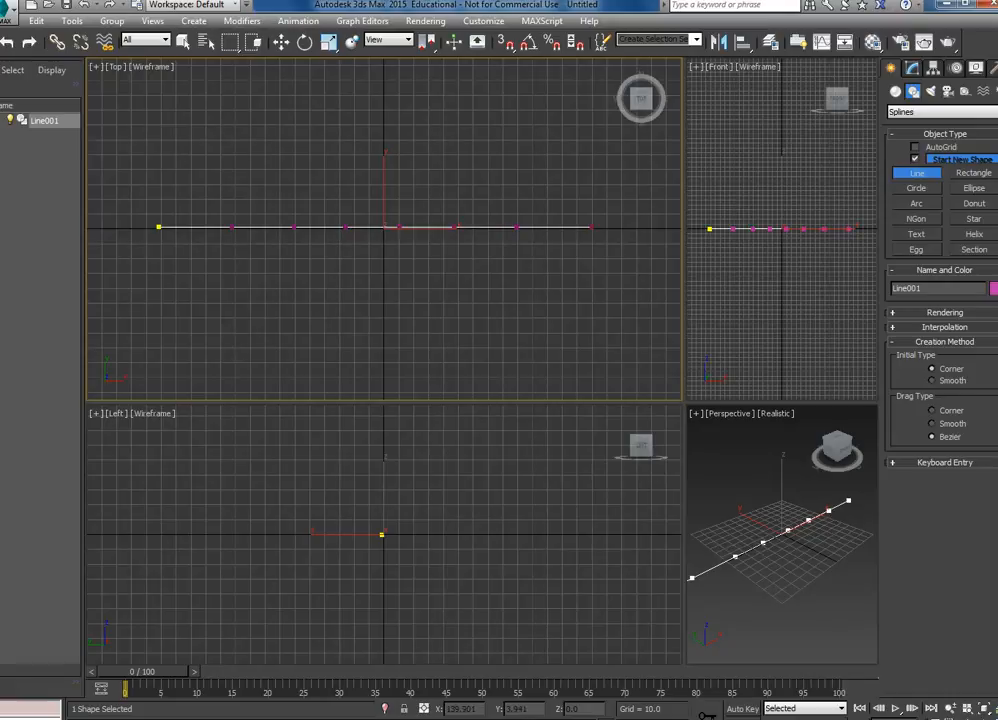
pyautogui.click(592, 228)
pyautogui.rightClick(592, 228)
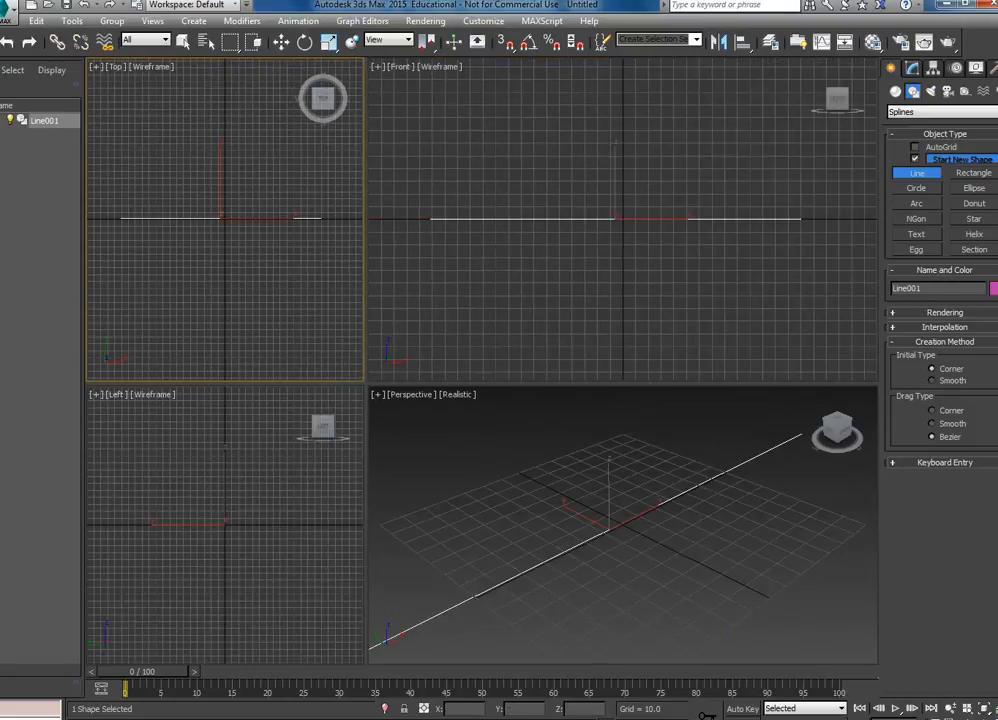
# Step: Select the line's two middle vertices in the Front view and enable soft selection with a falloff of 72.8
pyautogui.moveTo(600, 250); pyautogui.dragTo(622, 260, button='middle')
pyautogui.click(912, 67)
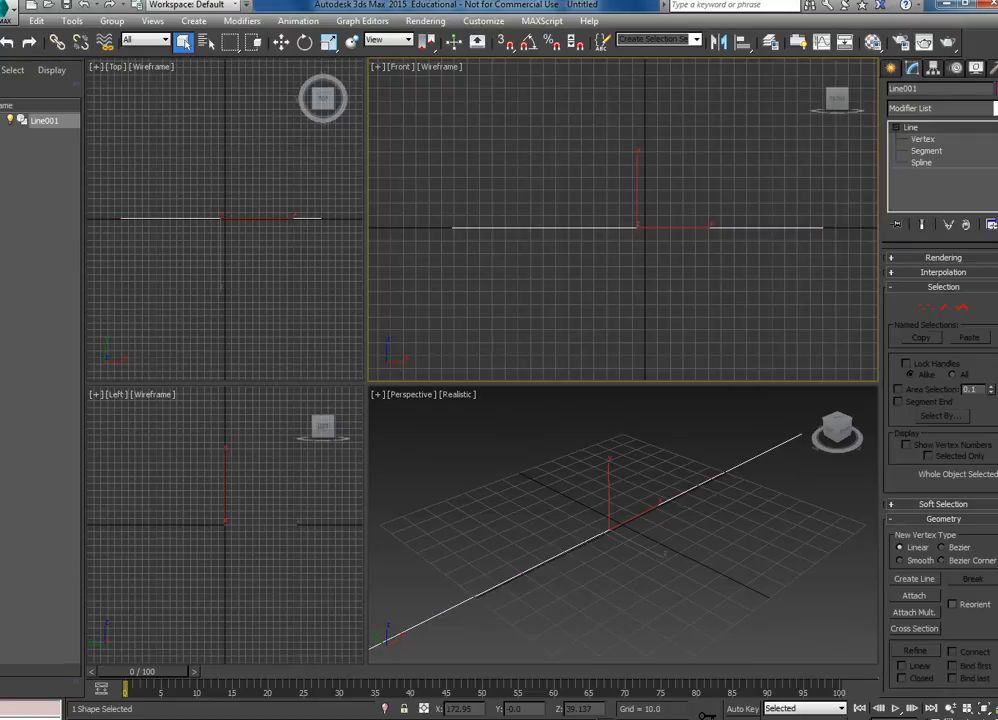
pyautogui.press('1')
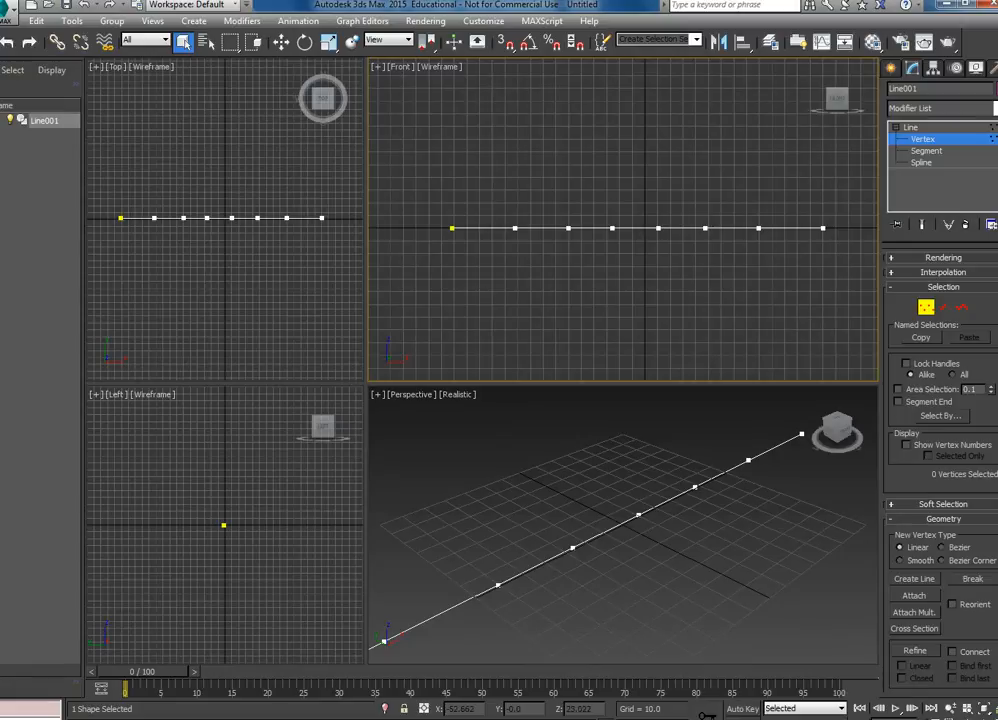
pyautogui.moveTo(606, 196); pyautogui.dragTo(664, 236)
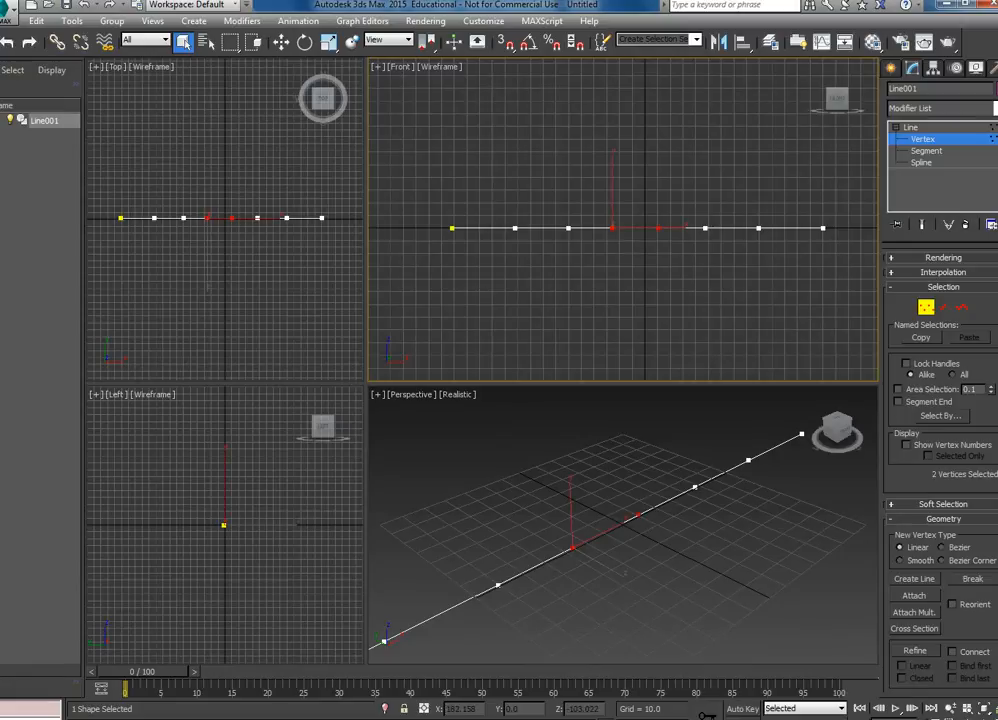
pyautogui.click(943, 504)
pyautogui.click(897, 521)
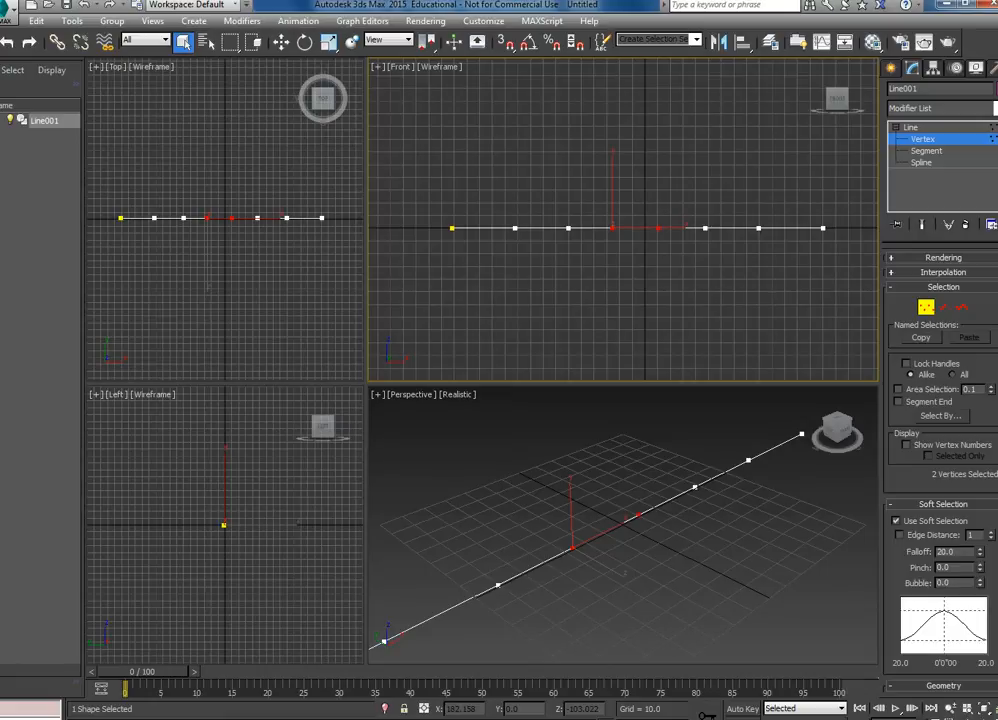
pyautogui.moveTo(980, 552); pyautogui.dragTo(980, 499)
# Step: Move the two middle vertices straight down along Z so the line dips in the middle, and leave vertex editing
pyautogui.click(281, 41)
pyautogui.moveTo(614, 227); pyautogui.dragTo(612, 271)
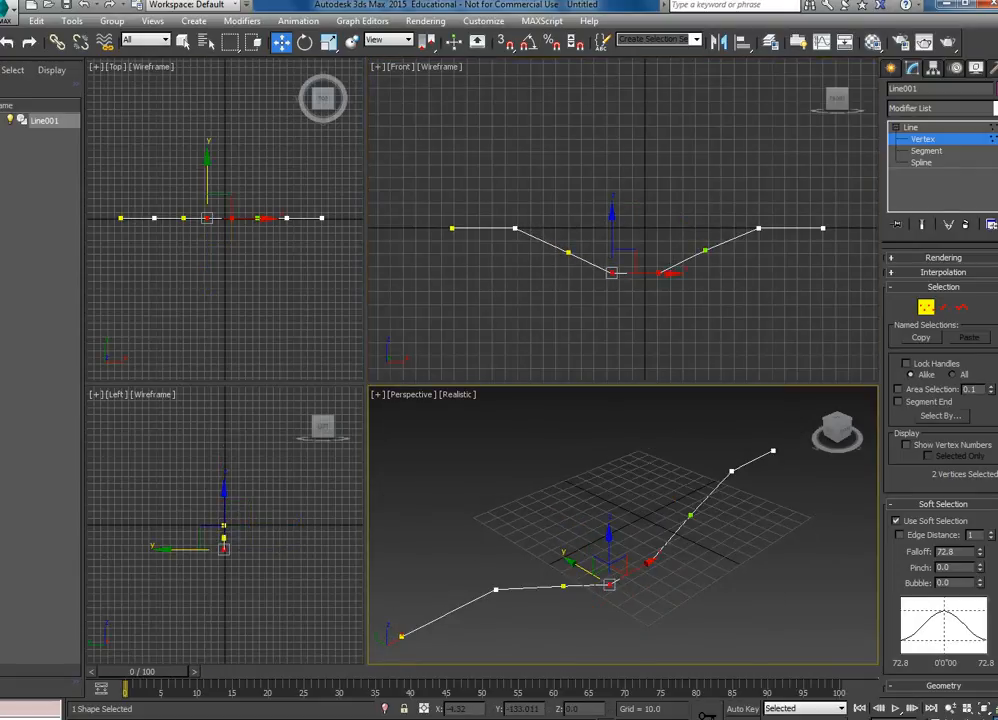
pyautogui.hotkey('alt', 'w')
pyautogui.keyDown('alt'); pyautogui.moveTo(364, 553); pyautogui.dragTo(481, 420, button='middle'); pyautogui.keyUp('alt')
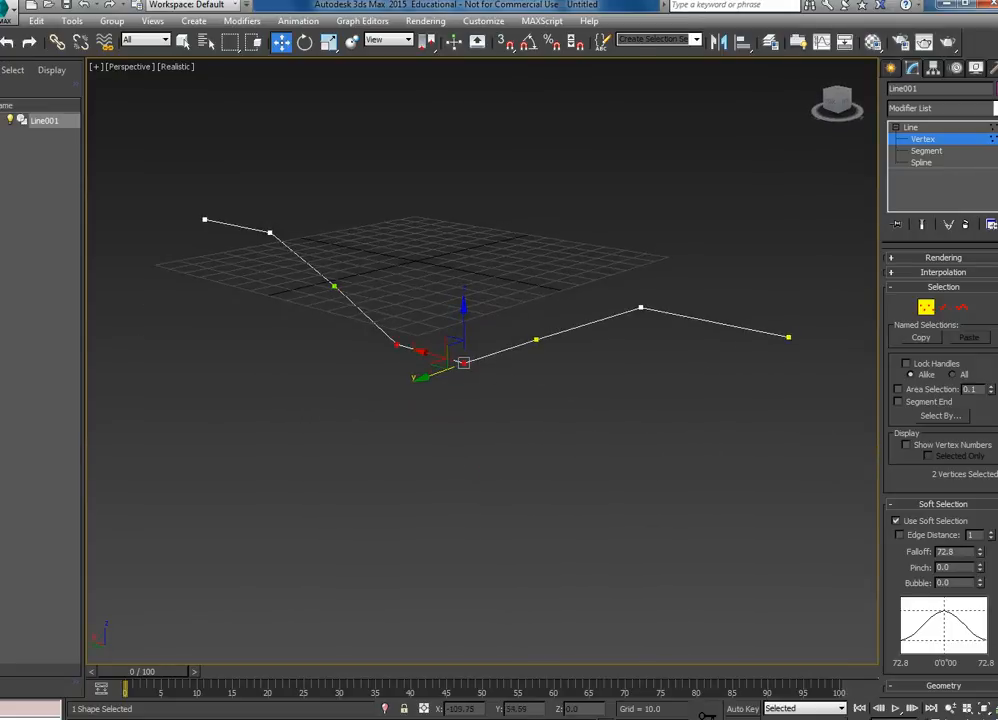
pyautogui.press('1')
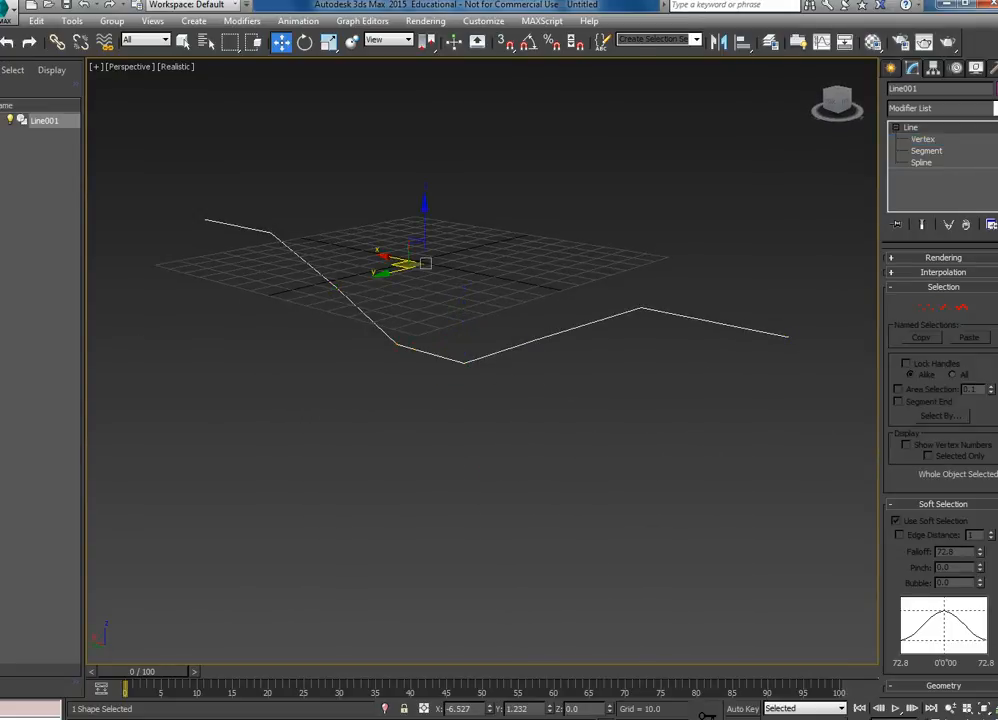
# Step: Clone the sagging line upward along Z as a single copy named Line002 at a height of about 50.7
pyautogui.moveTo(425, 222)
pyautogui.keyDown('shift'); pyautogui.mouseDown()
pyautogui.moveTo(424, 113)
pyautogui.moveTo(424, 123)
pyautogui.mouseUp(); pyautogui.keyUp('shift')
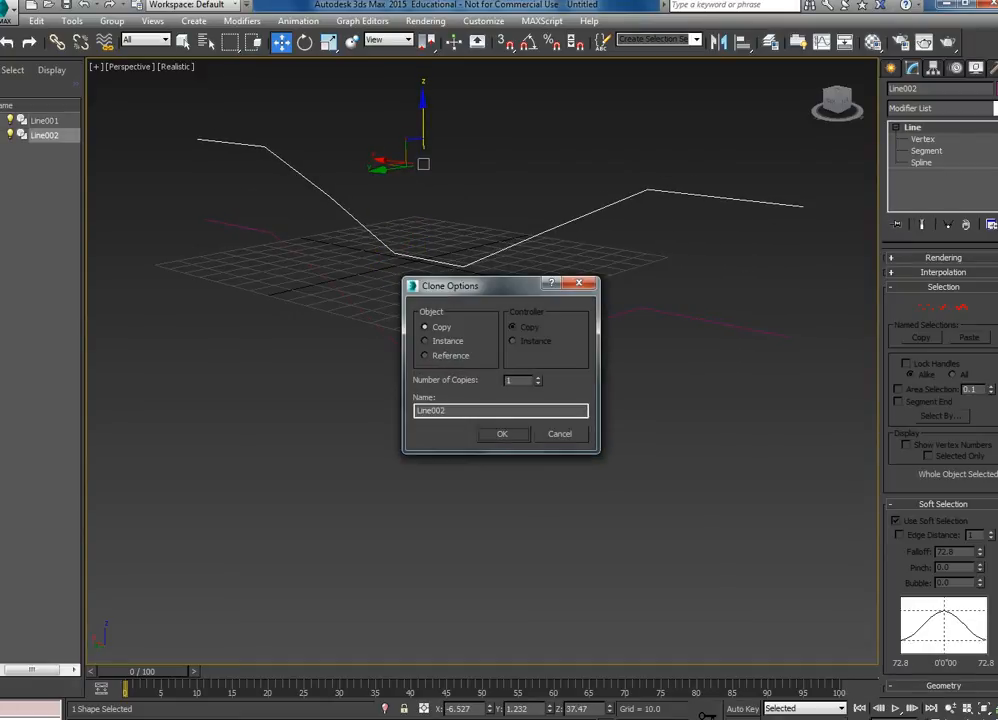
pyautogui.press('Escape')
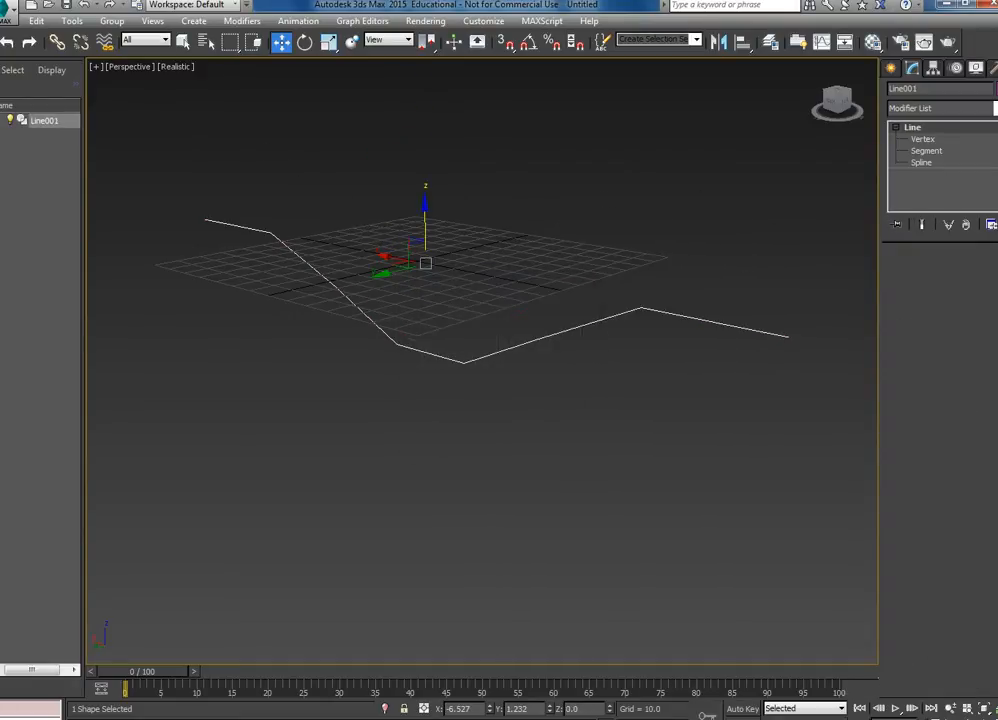
pyautogui.keyDown('shift'); pyautogui.moveTo(422, 127); pyautogui.dragTo(420, 128); pyautogui.keyUp('shift')
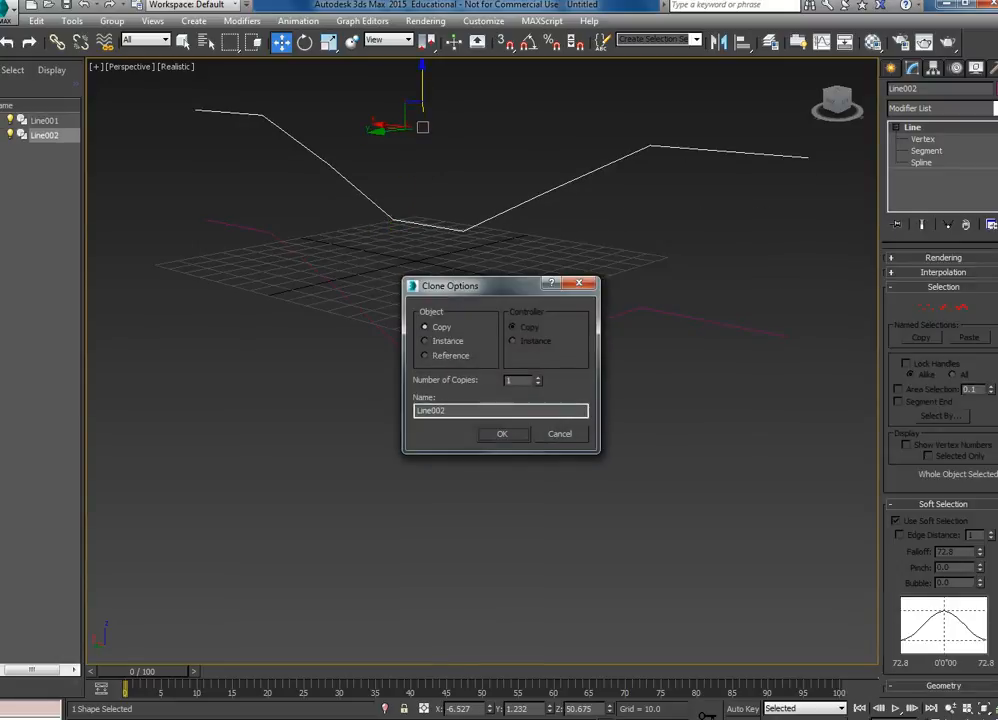
pyautogui.press('Return')
# Step: Create an AEC Extended railing that uses the original lower line, Line001, as its path
pyautogui.keyDown('alt'); pyautogui.moveTo(320, 95); pyautogui.dragTo(255, 160, button='middle'); pyautogui.keyUp('alt')
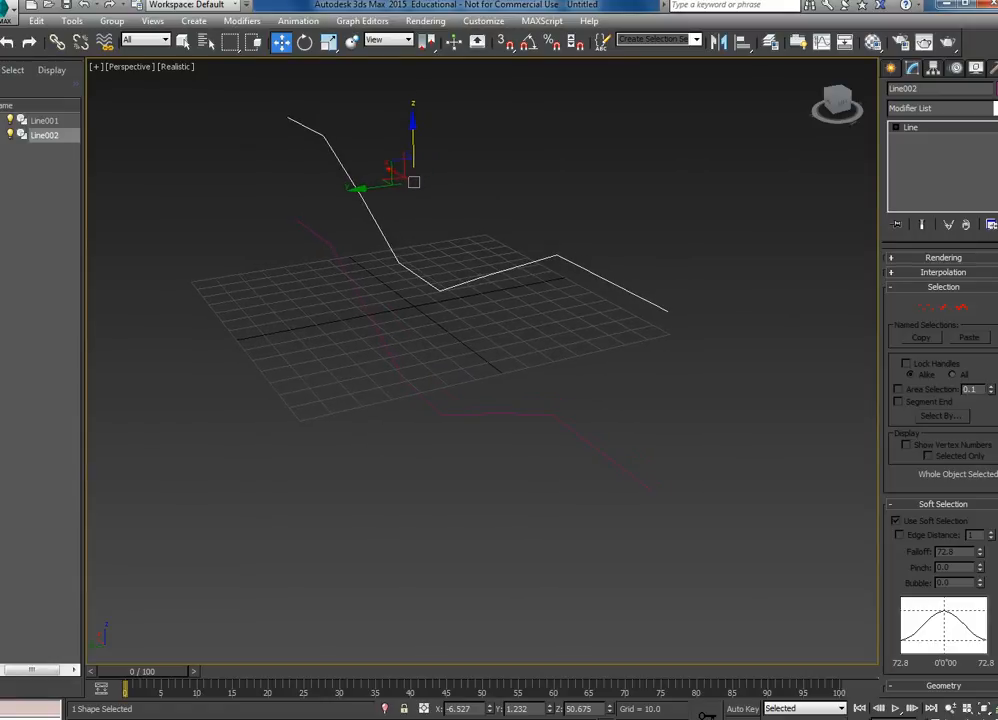
pyautogui.click(44, 120)
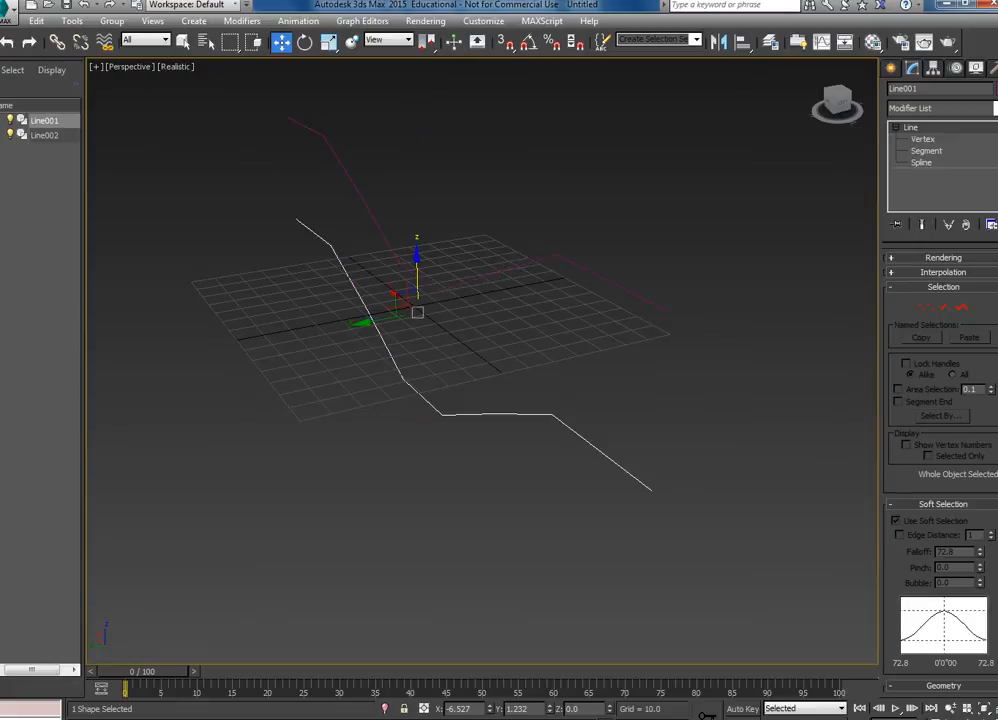
pyautogui.click(891, 67)
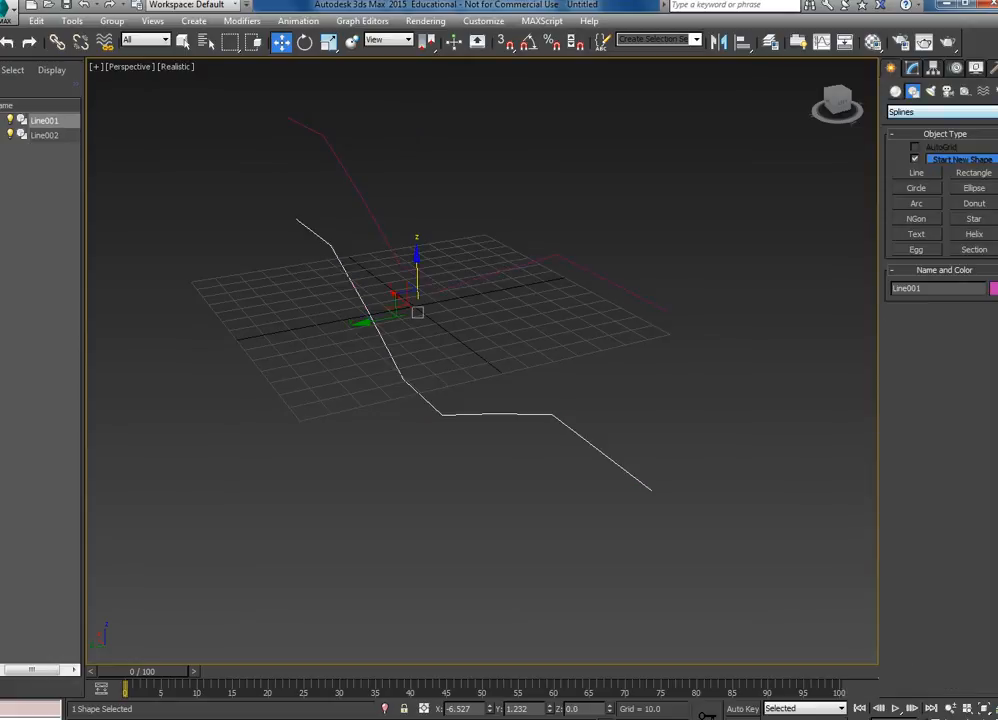
pyautogui.click(895, 91)
pyautogui.click(940, 111)
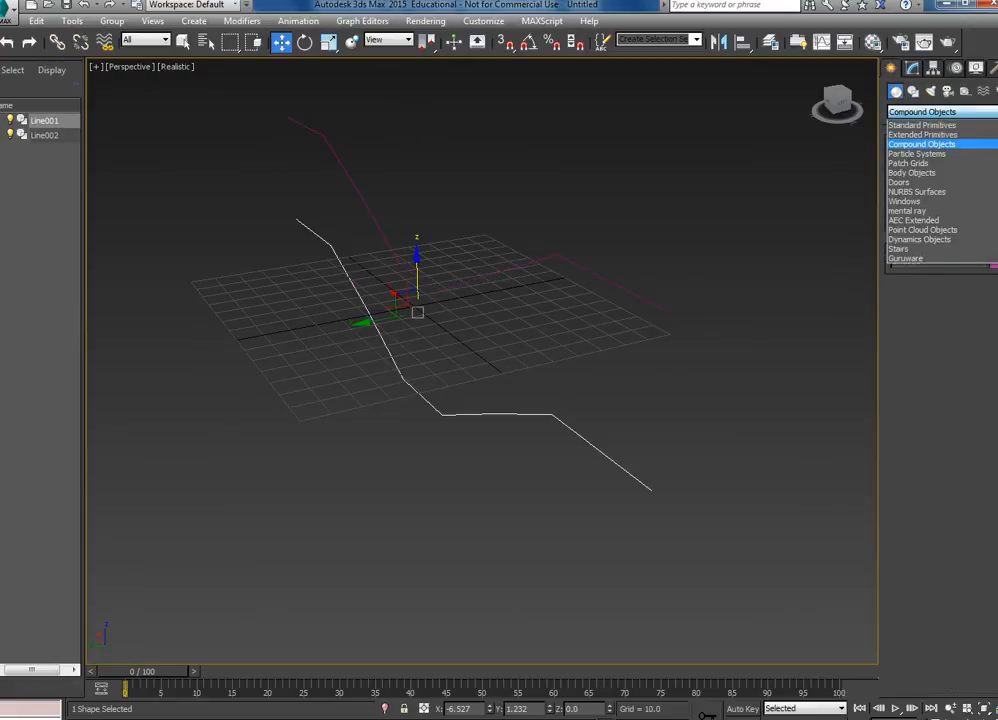
pyautogui.click(921, 144)
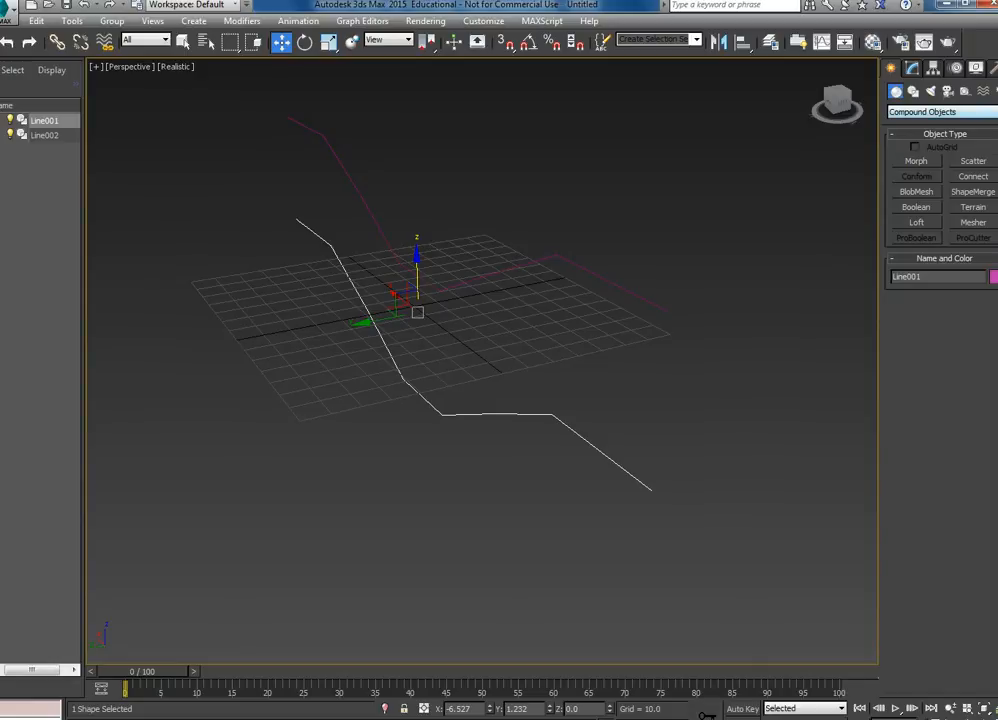
pyautogui.click(940, 111)
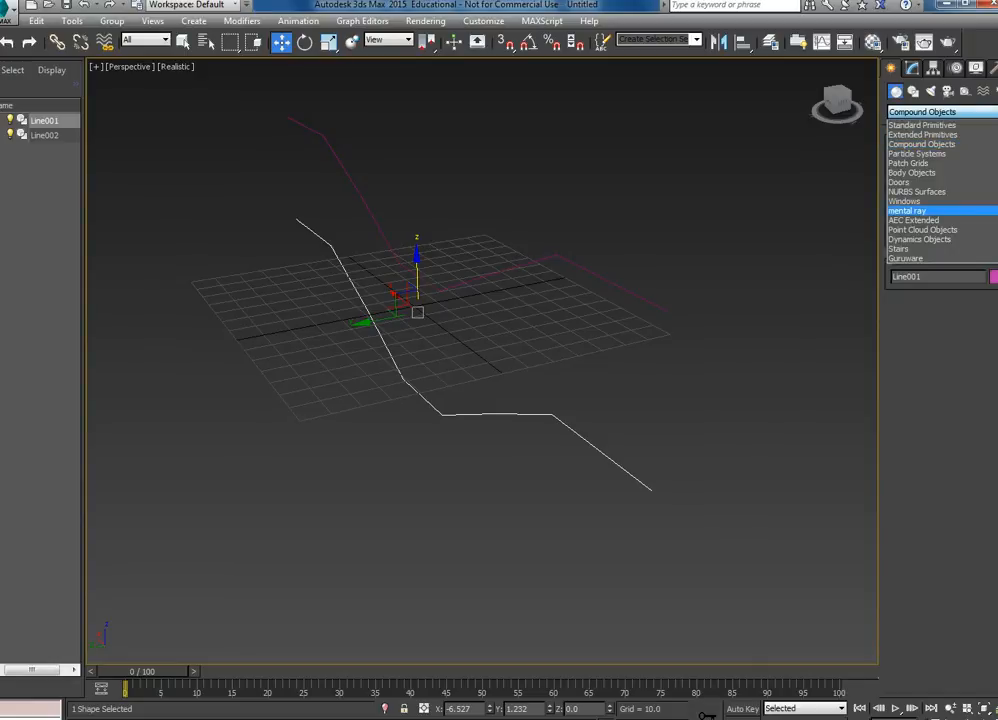
pyautogui.click(922, 222)
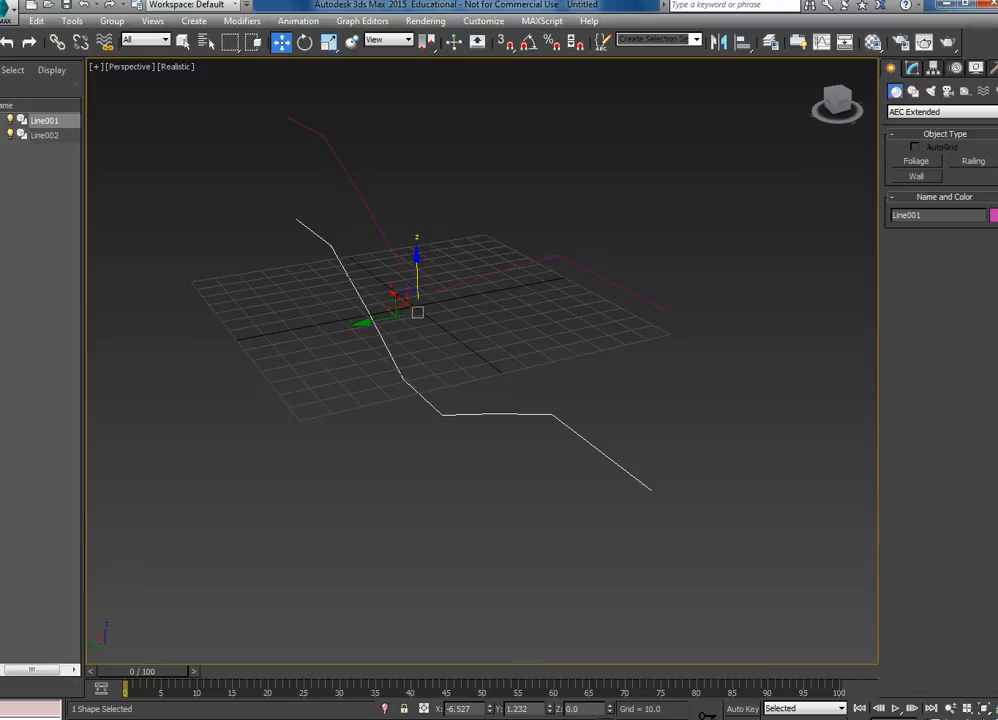
pyautogui.click(973, 160)
pyautogui.click(945, 257)
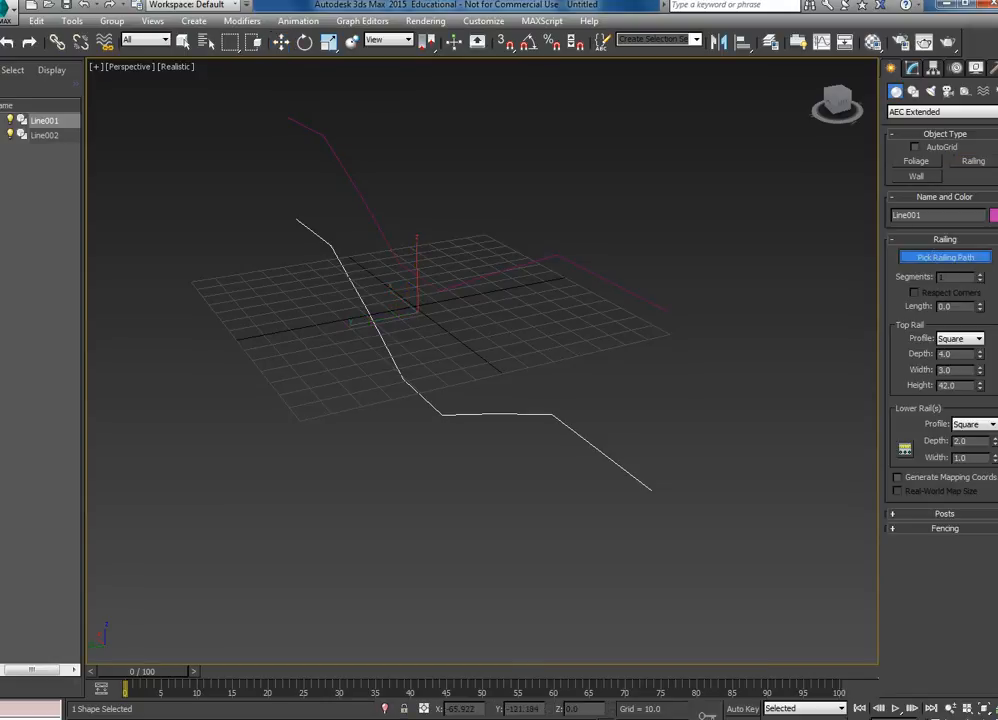
pyautogui.click(497, 413)
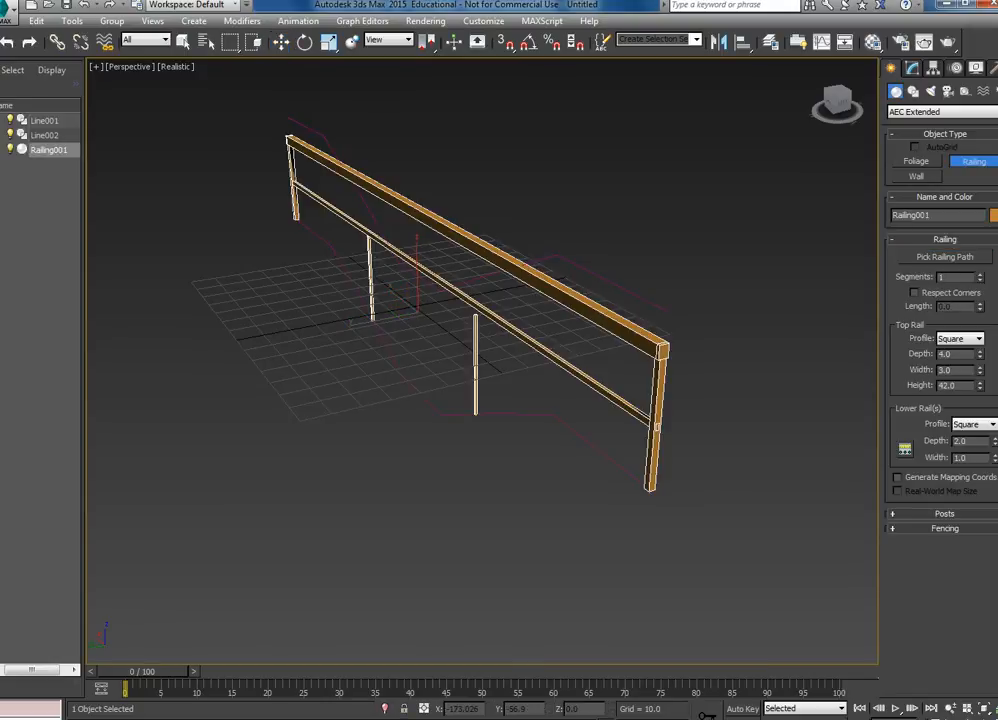
# Step: Give the railing 15 segments and set its post count to 9 with evenly divided spacing
pyautogui.moveTo(979, 277); pyautogui.dragTo(979, 238)
pyautogui.keyDown('alt'); pyautogui.moveTo(480, 300); pyautogui.dragTo(515, 376, button='middle'); pyautogui.keyUp('alt')
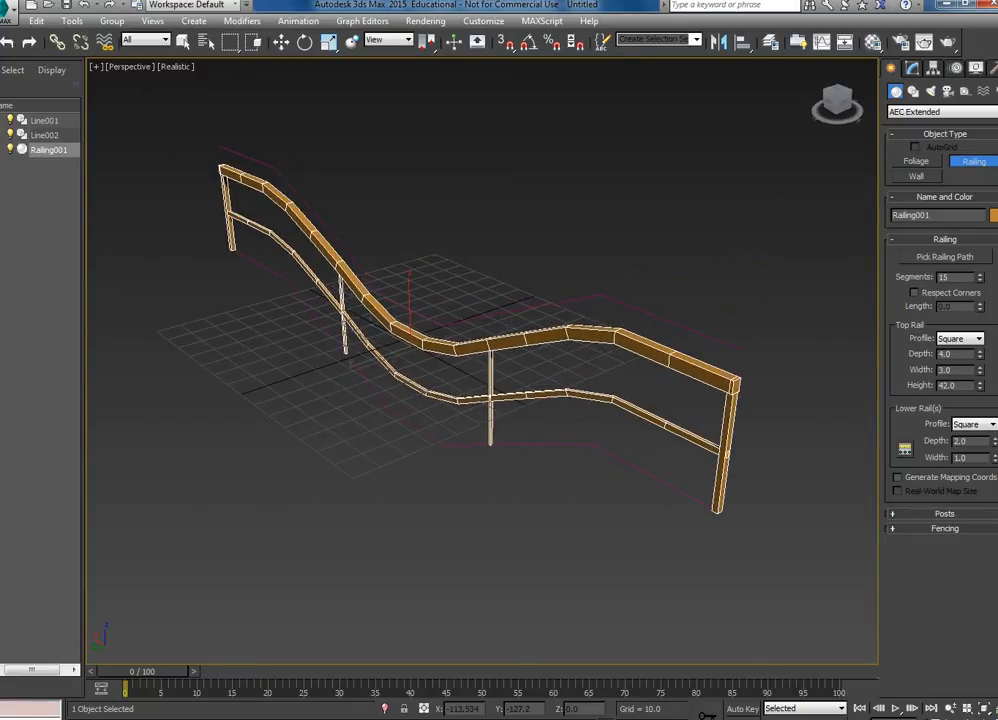
pyautogui.click(944, 514)
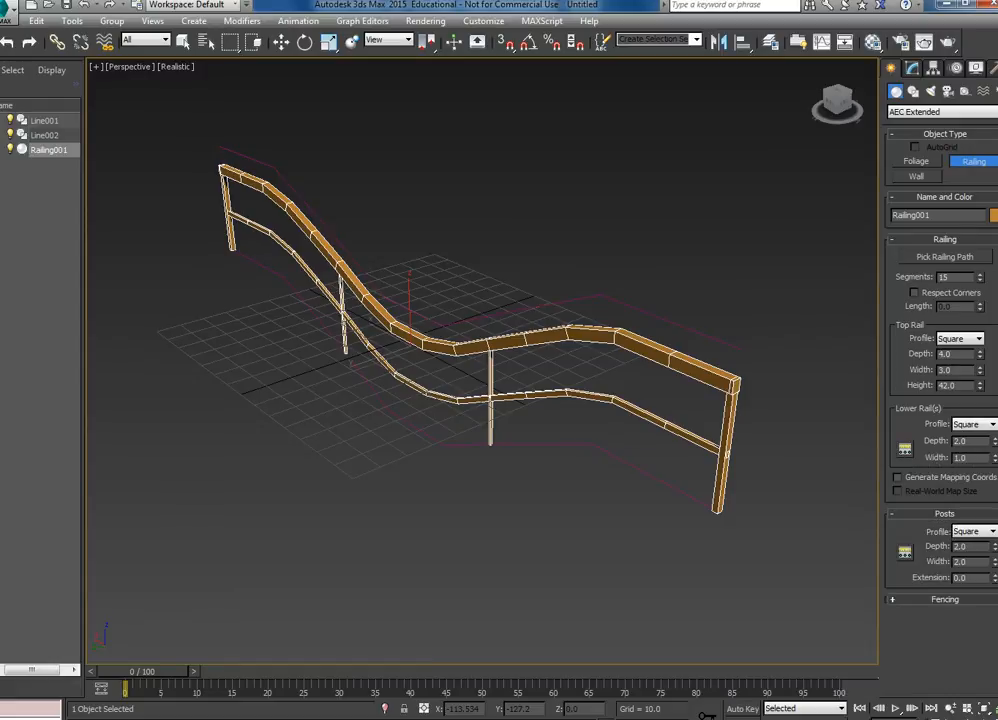
pyautogui.click(905, 552)
pyautogui.moveTo(140, 59)
pyautogui.mouseDown()
pyautogui.moveTo(140, 20)
pyautogui.moveTo(140, 55)
pyautogui.mouseUp()
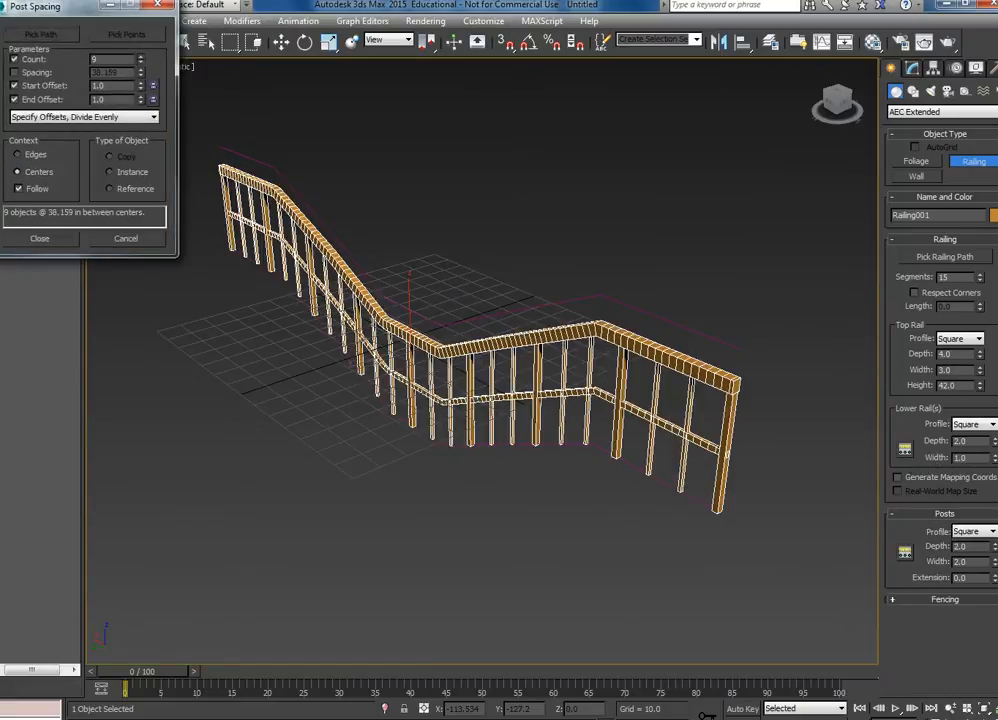
pyautogui.press('Escape')
# Step: End railing creation and select the copied line above the railing
pyautogui.keyDown('alt'); pyautogui.moveTo(480, 360); pyautogui.dragTo(440, 360, button='middle'); pyautogui.keyUp('alt')
pyautogui.keyDown('alt'); pyautogui.moveTo(390, 240); pyautogui.dragTo(370, 245, button='middle'); pyautogui.keyUp('alt')
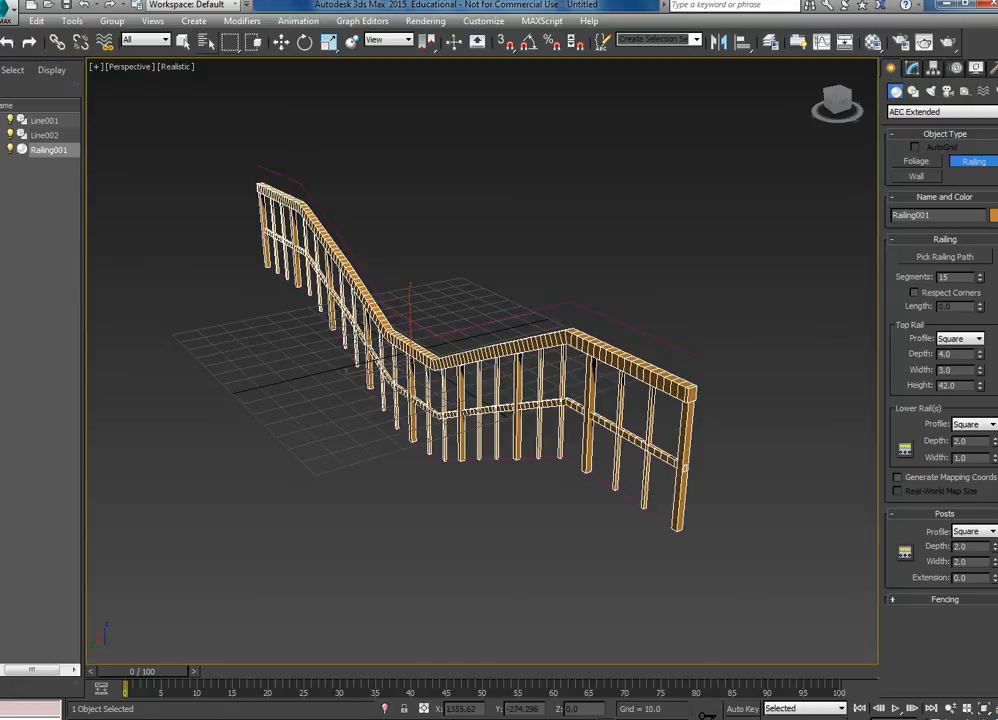
pyautogui.click(183, 41)
pyautogui.click(369, 212)
pyautogui.click(341, 237)
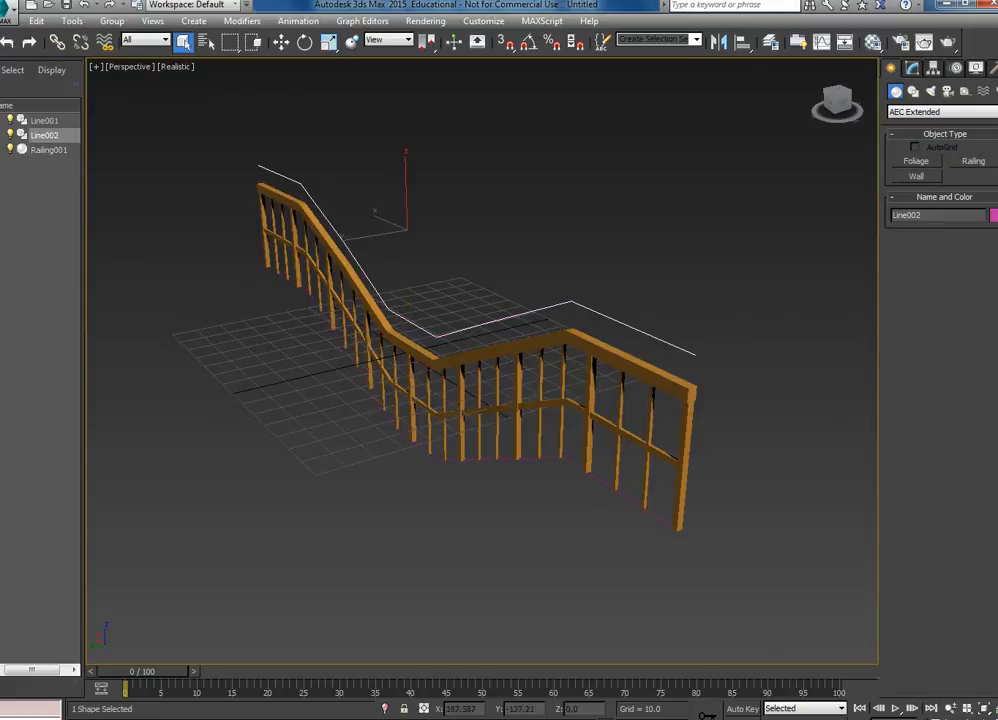
# Step: Run the Spline-Fibers-v1.5 script from the 3DMechRigging2014 folder inside Assignments-OUT on the NEW-Assignments network drive
pyautogui.click(541, 21)
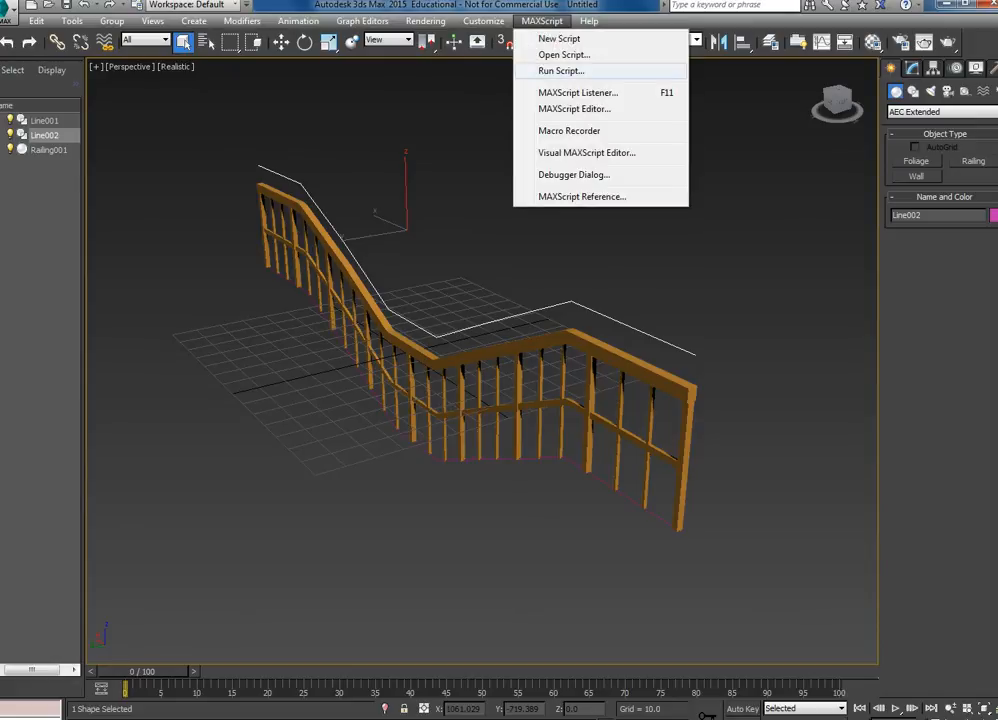
pyautogui.click(561, 70)
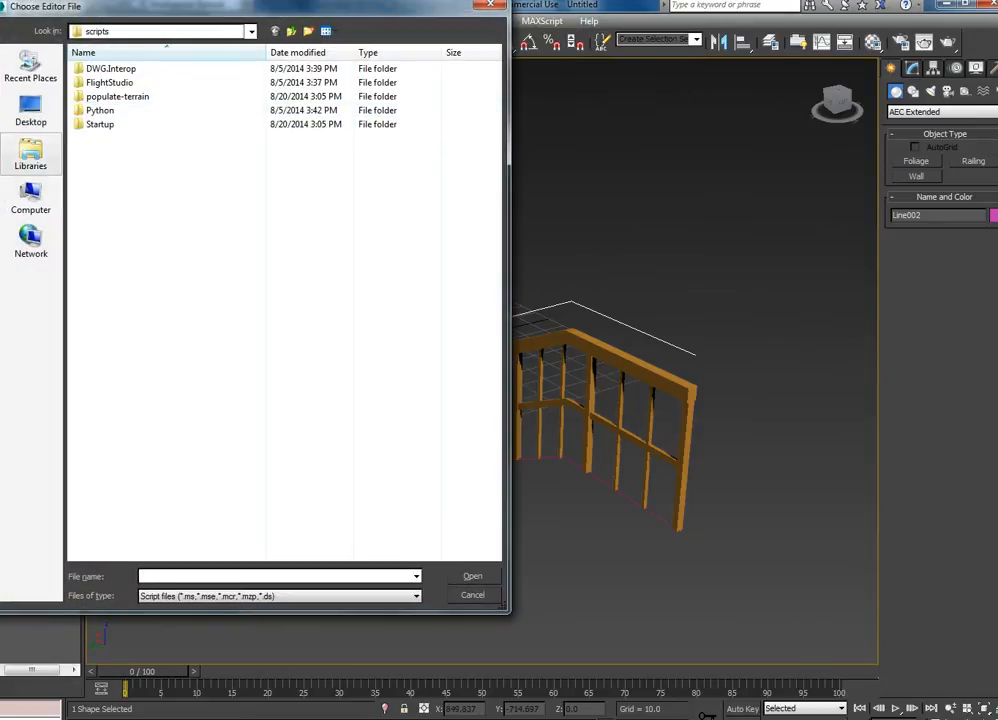
pyautogui.click(31, 196)
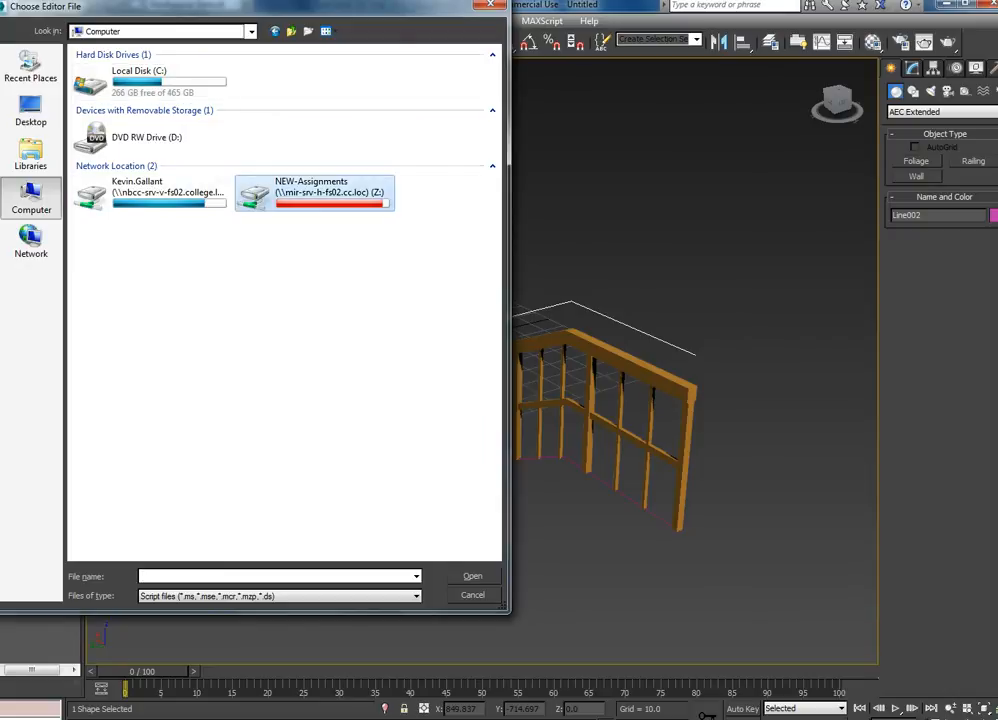
pyautogui.doubleClick(310, 186)
pyautogui.doubleClick(108, 82)
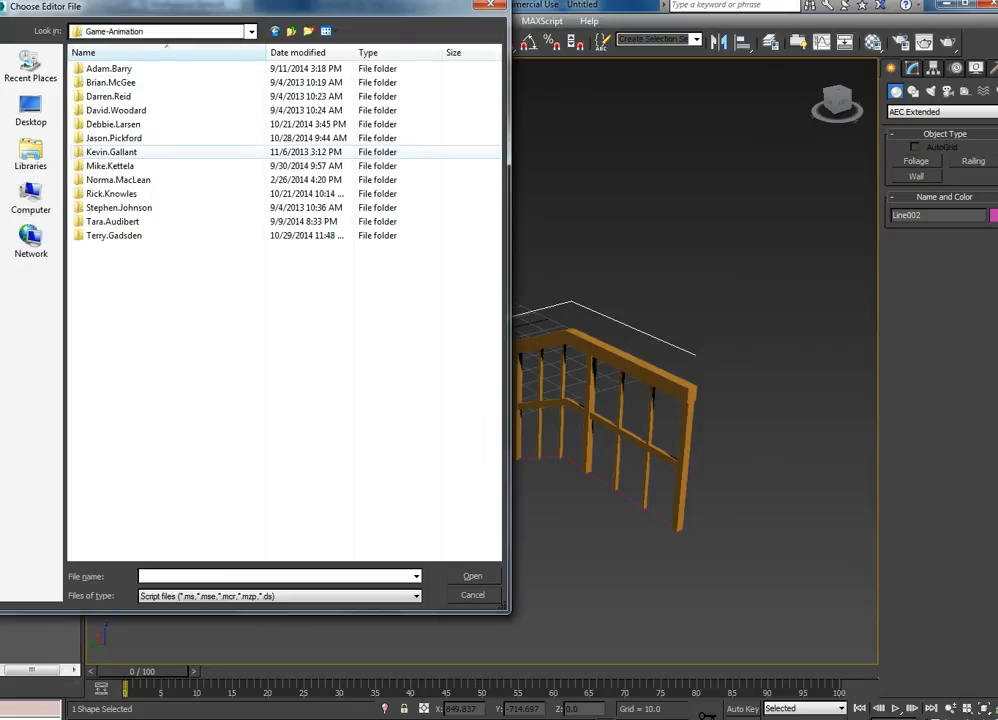
pyautogui.doubleClick(111, 152)
pyautogui.doubleClick(115, 82)
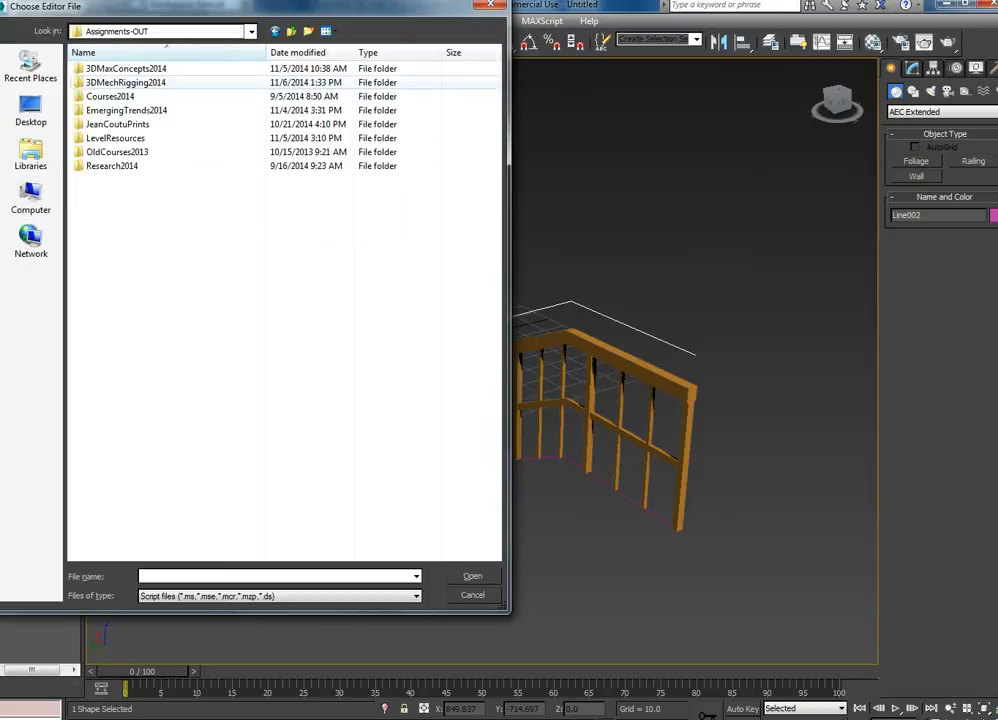
pyautogui.doubleClick(125, 82)
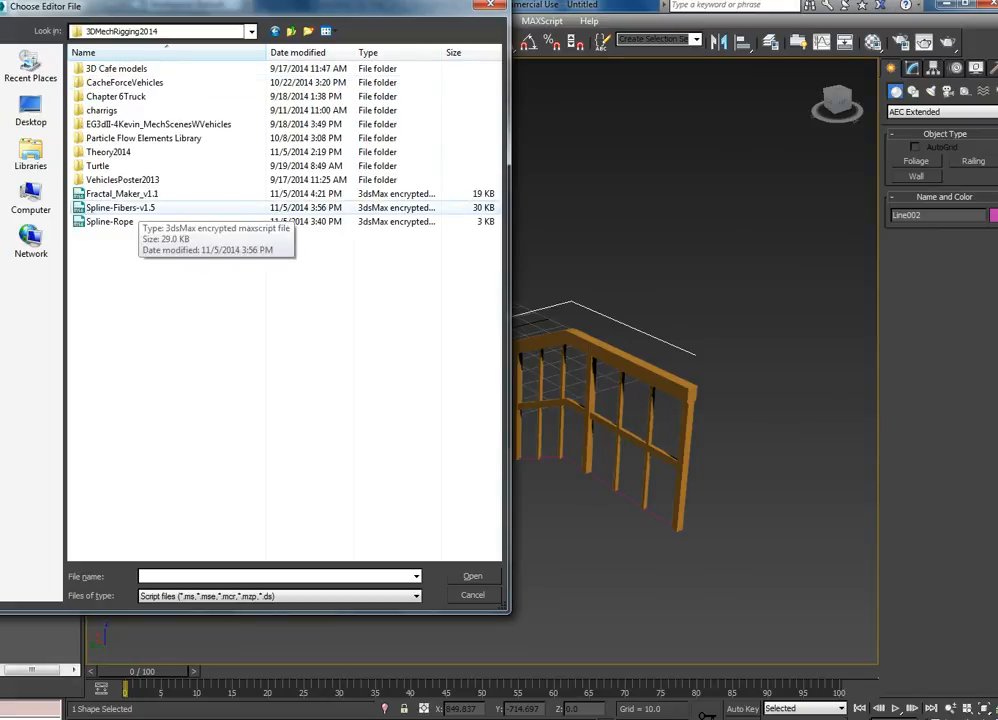
pyautogui.doubleClick(120, 207)
# Step: Assign the upper line, Line002, as the Spline-Fibers shape, keeping the script window clear of the railing
pyautogui.moveTo(470, 124); pyautogui.dragTo(100, 91)
pyautogui.click(131, 148)
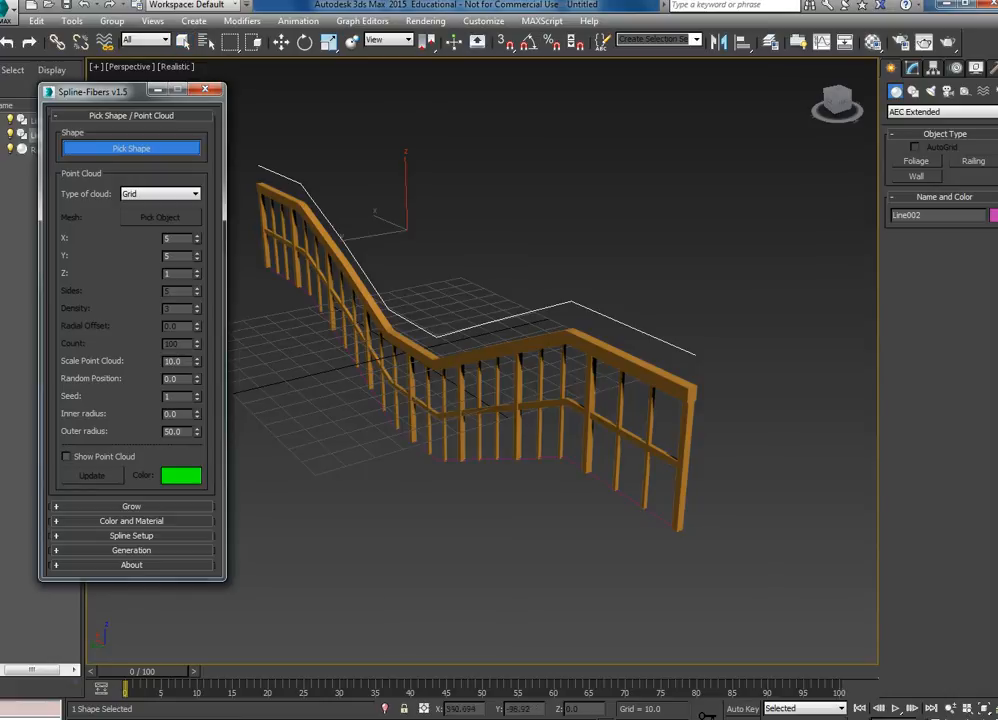
pyautogui.click(314, 201)
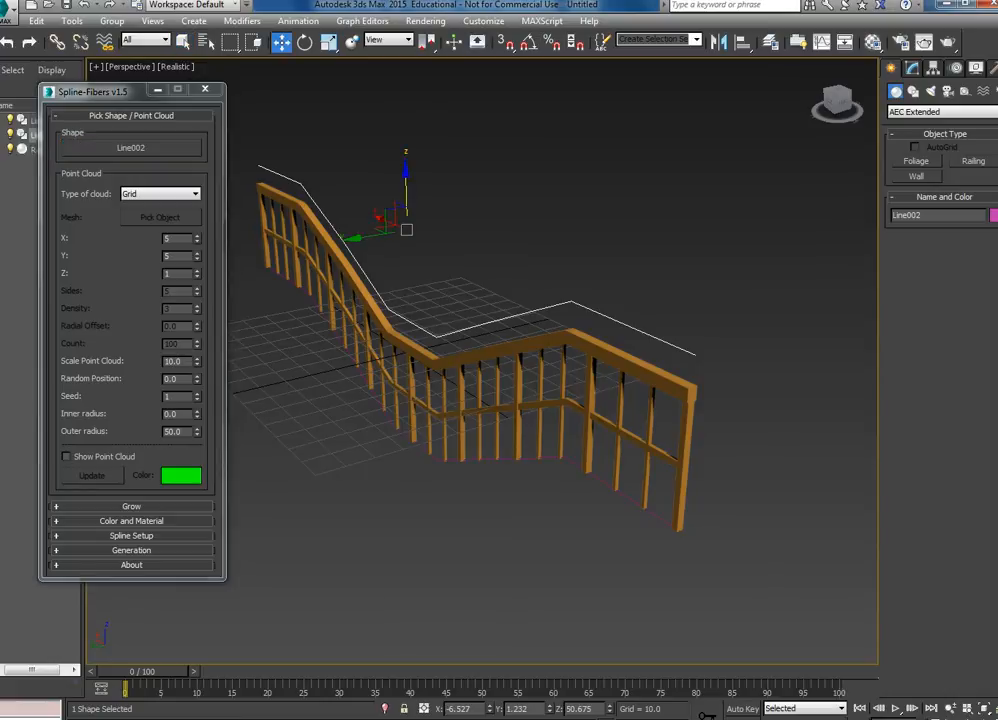
# Step: Measure the length of the upper line with the Measure utility
pyautogui.click(994, 68)
pyautogui.click(944, 215)
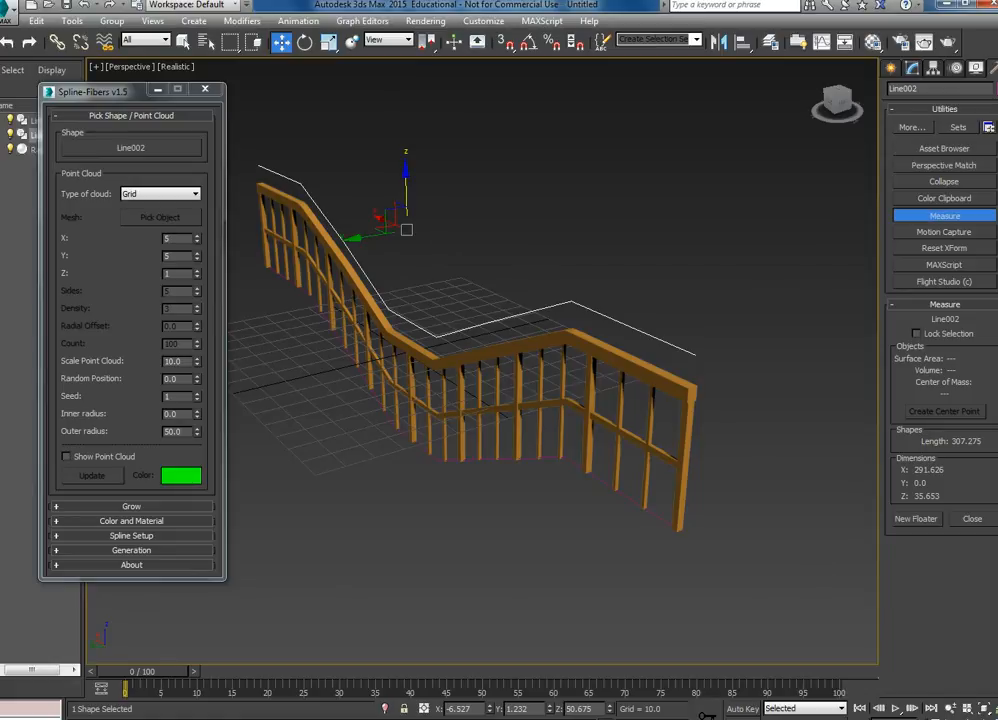
# Step: Set the fiber growth length to 307 in the Spline-Fibers script
pyautogui.click(131, 507)
pyautogui.doubleClick(175, 382)
pyautogui.write('307')
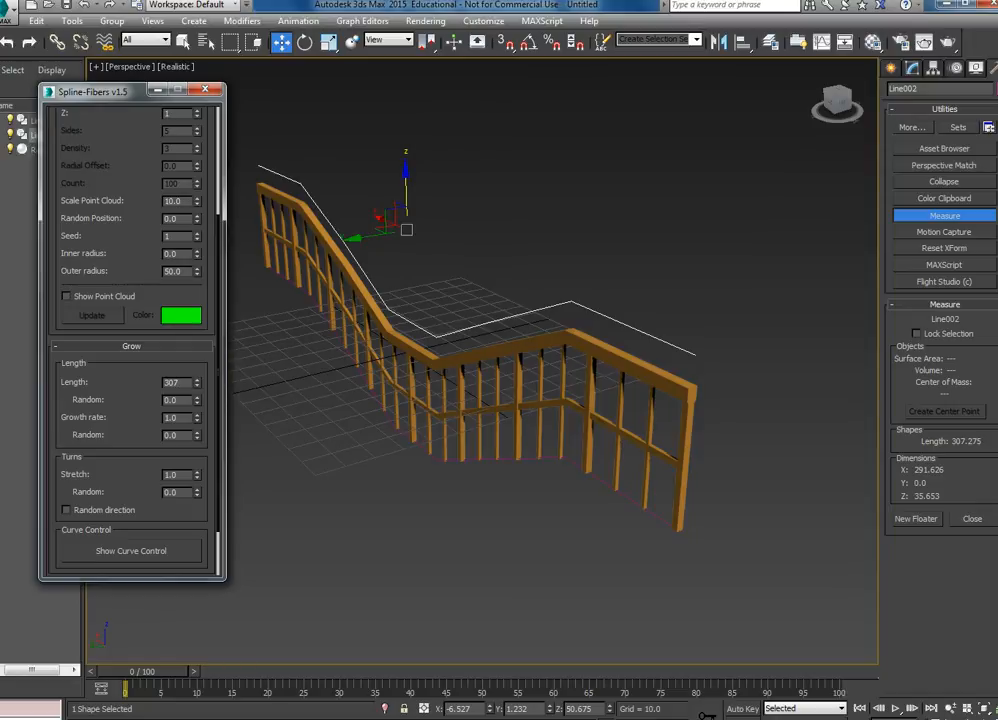
pyautogui.press('Return')
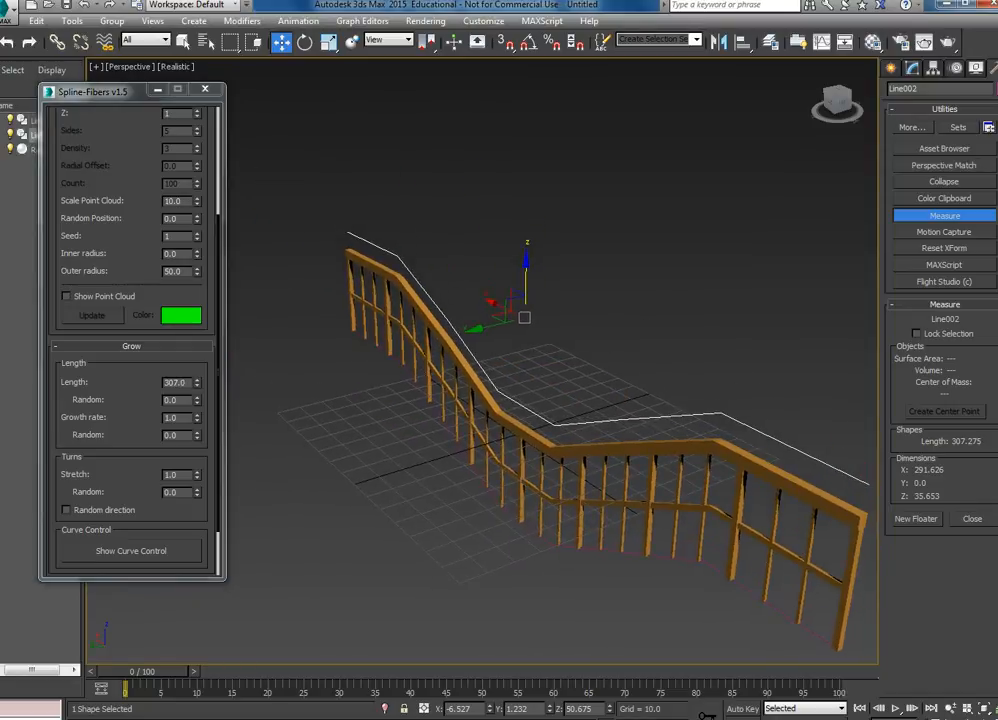
# Step: Show the fiber point cloud at the end of the upper line and set its X count to 7
pyautogui.click(67, 296)
pyautogui.moveTo(760, 430); pyautogui.dragTo(528, 344, button='middle')
pyautogui.scroll(5, 620, 380)
pyautogui.scroll(-5, 620, 380)
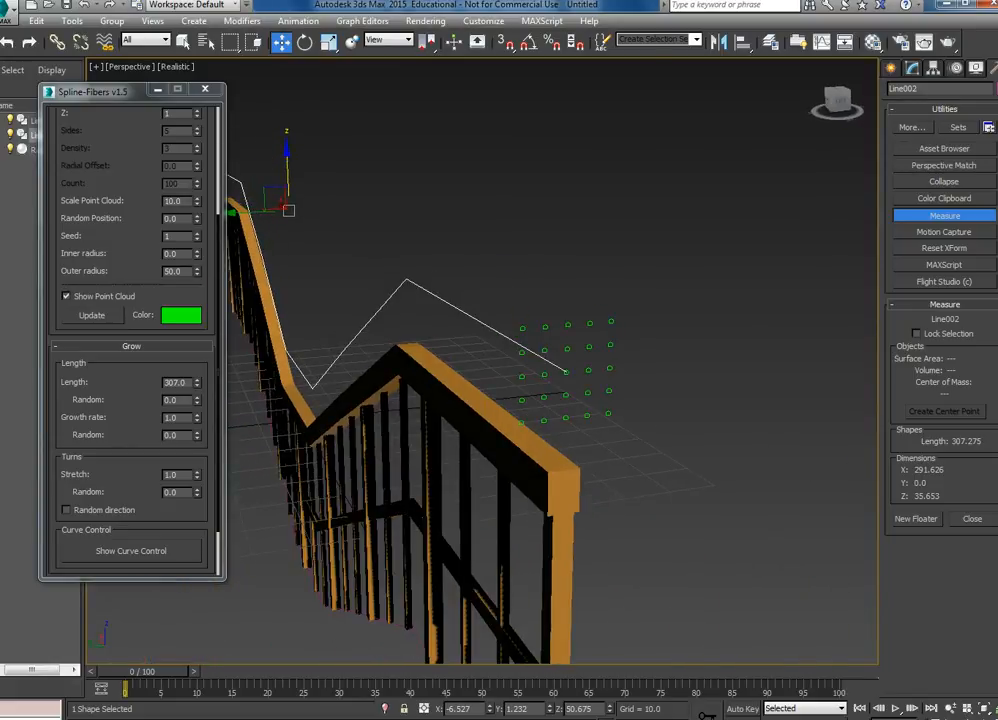
pyautogui.scroll(5, 131, 330)
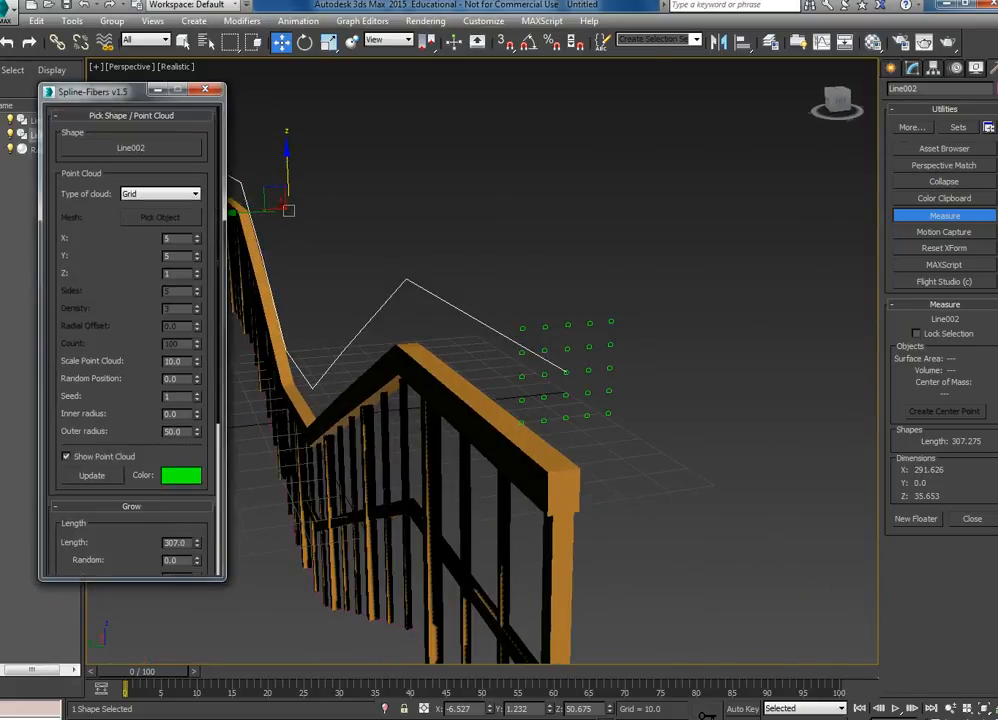
pyautogui.moveTo(197, 238)
pyautogui.mouseDown()
pyautogui.moveTo(197, 208)
pyautogui.moveTo(197, 235)
pyautogui.mouseUp()
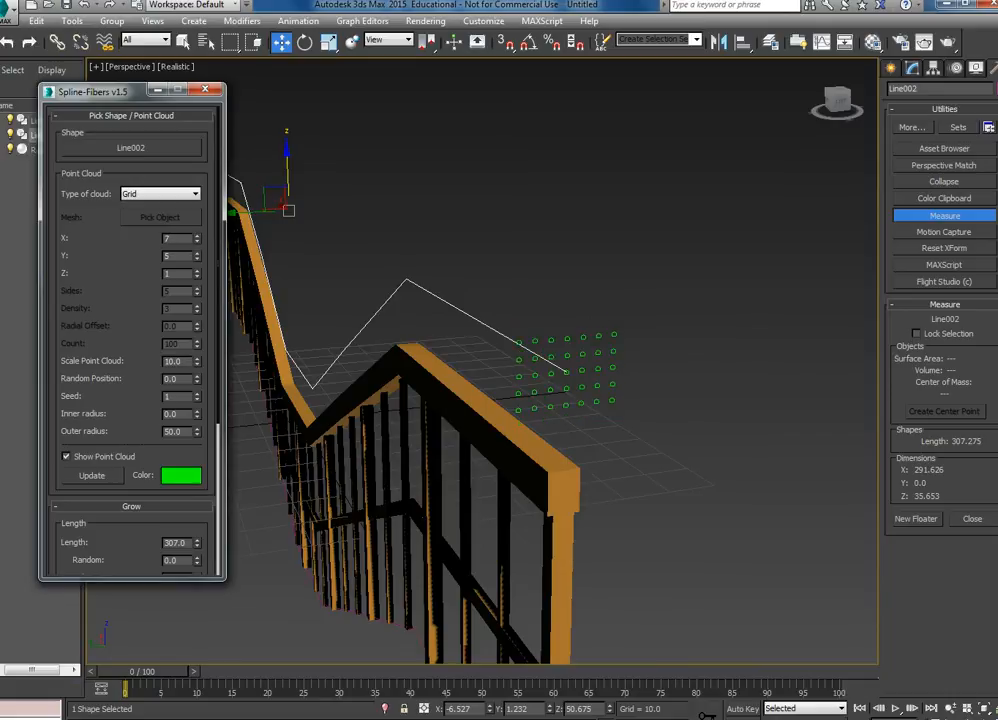
# Step: Generate the fibers along the upper line with the default spline setup, deselect everything, and close the Spline-Fibers script
pyautogui.scroll(-5, 131, 330)
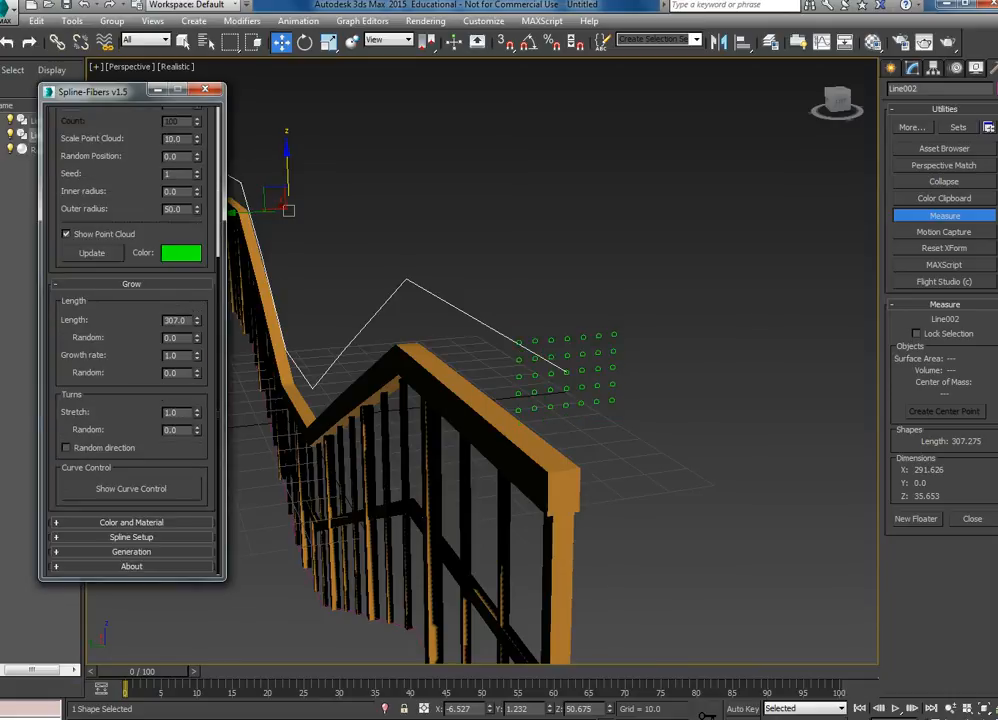
pyautogui.click(131, 537)
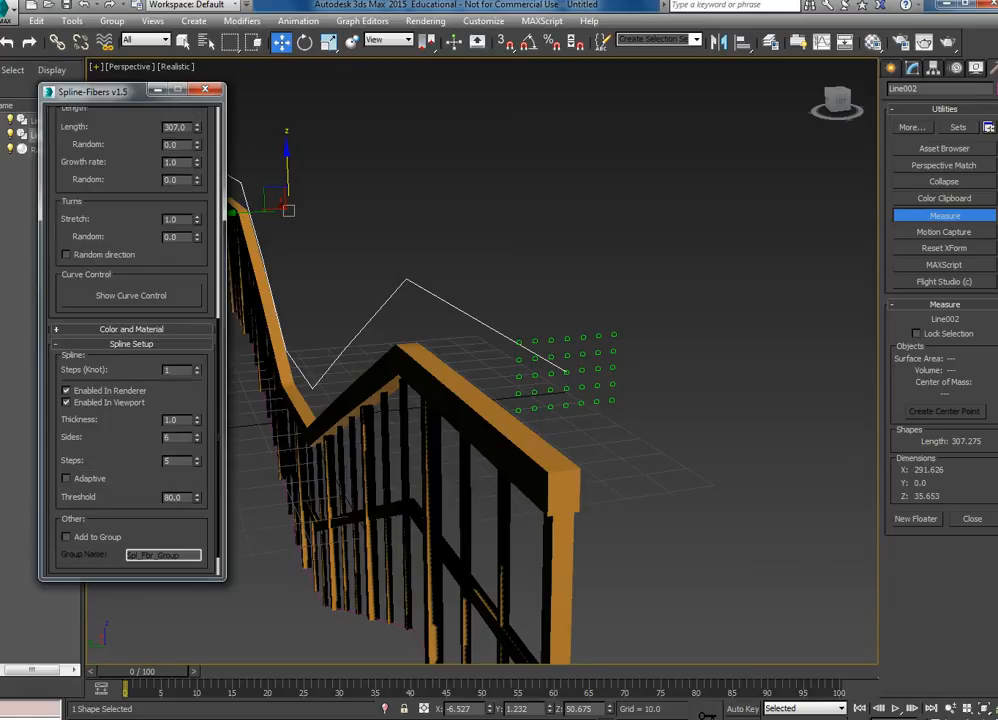
pyautogui.scroll(-2, 131, 540)
pyautogui.click(131, 551)
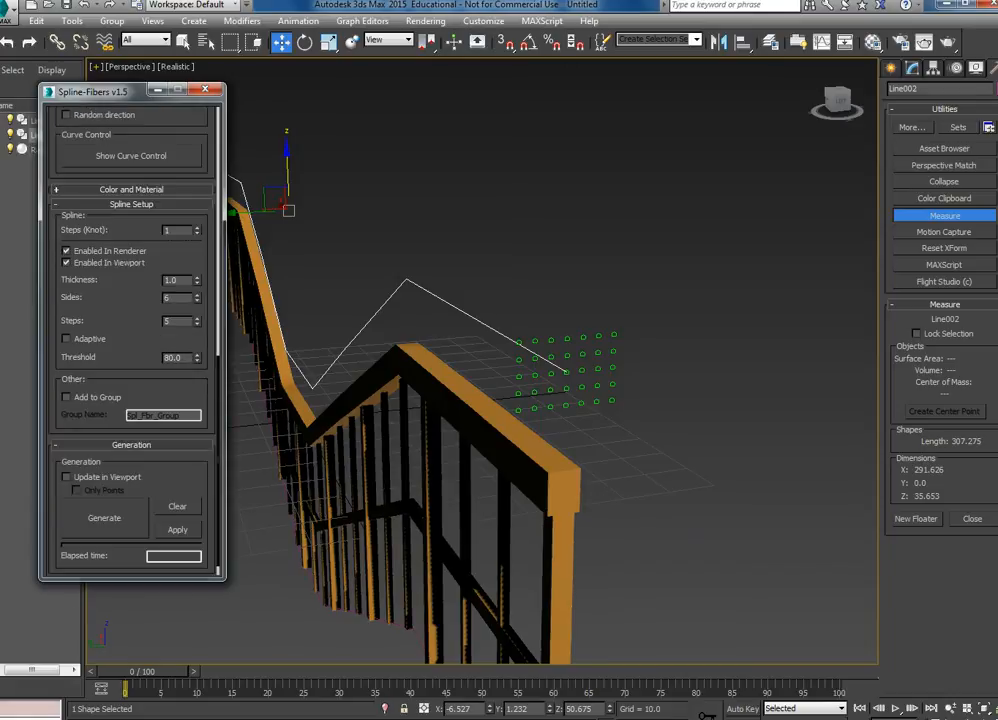
pyautogui.click(104, 518)
pyautogui.moveTo(420, 400); pyautogui.dragTo(640, 388, button='middle')
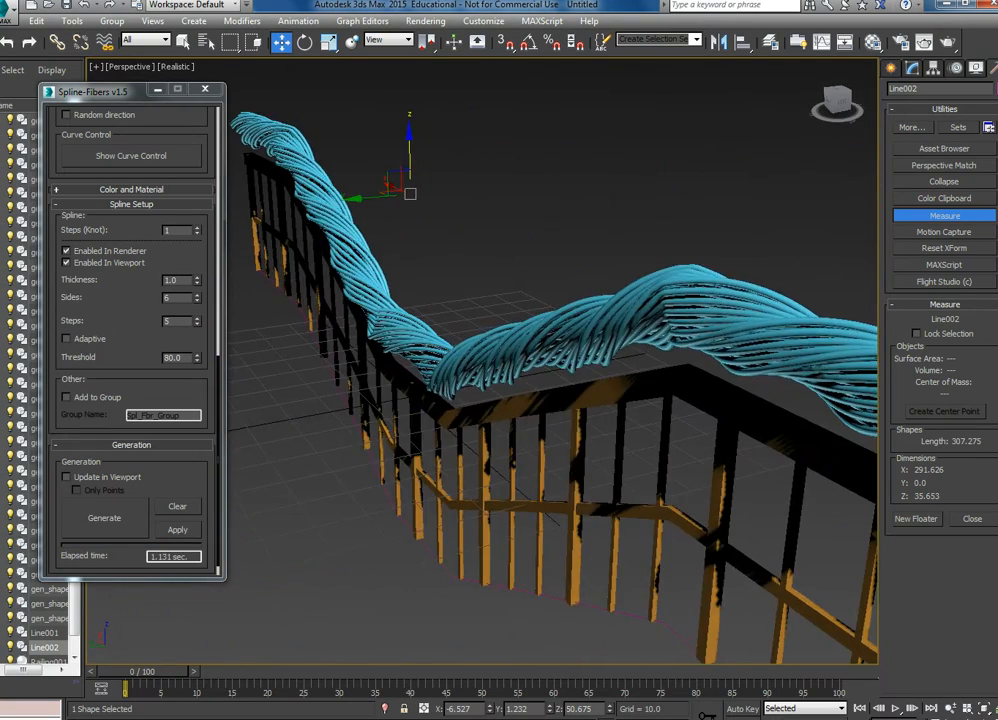
pyautogui.click(385, 135)
pyautogui.click(205, 89)
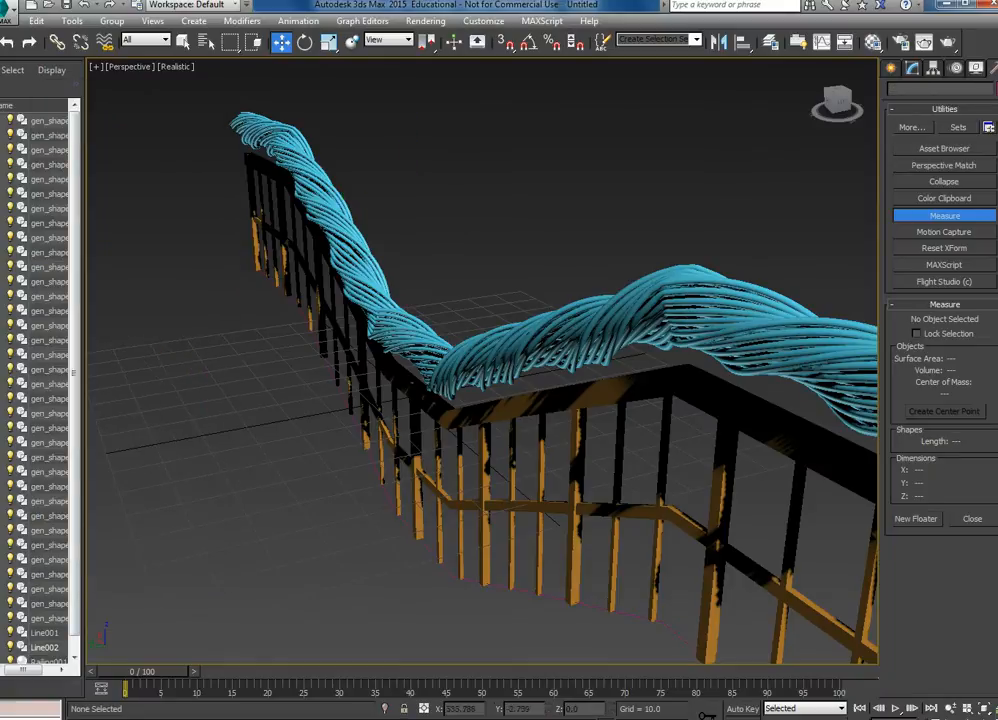
# Step: Convert the first fiber, gen_shape_001, to an Editable Poly
pyautogui.click(48, 121)
pyautogui.moveTo(450, 370); pyautogui.dragTo(535, 387, button='middle')
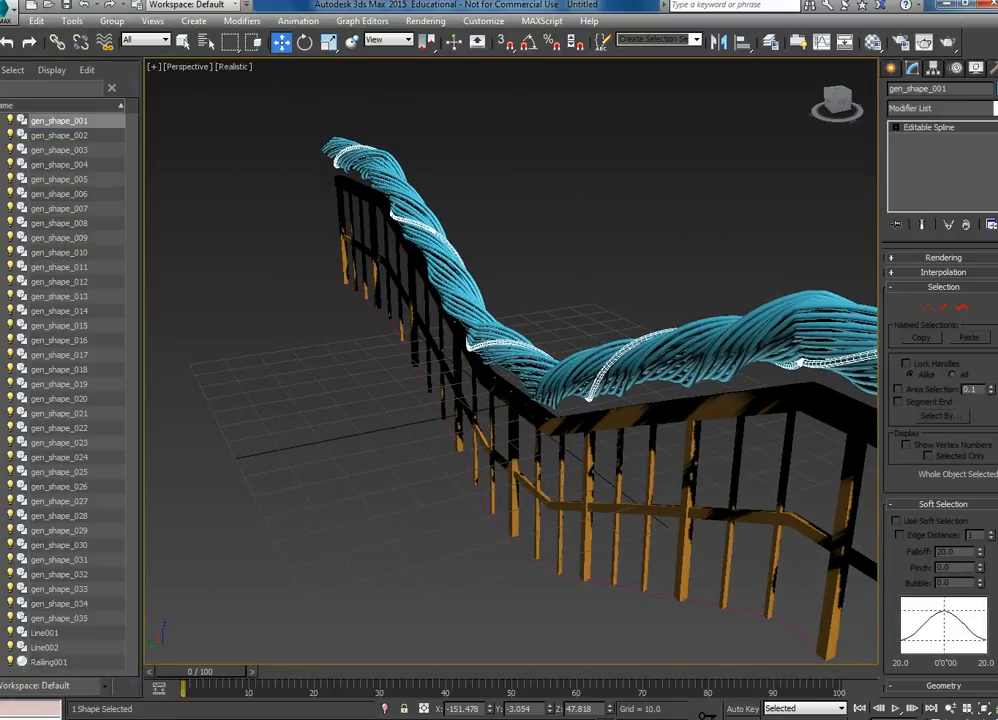
pyautogui.rightClick(928, 127)
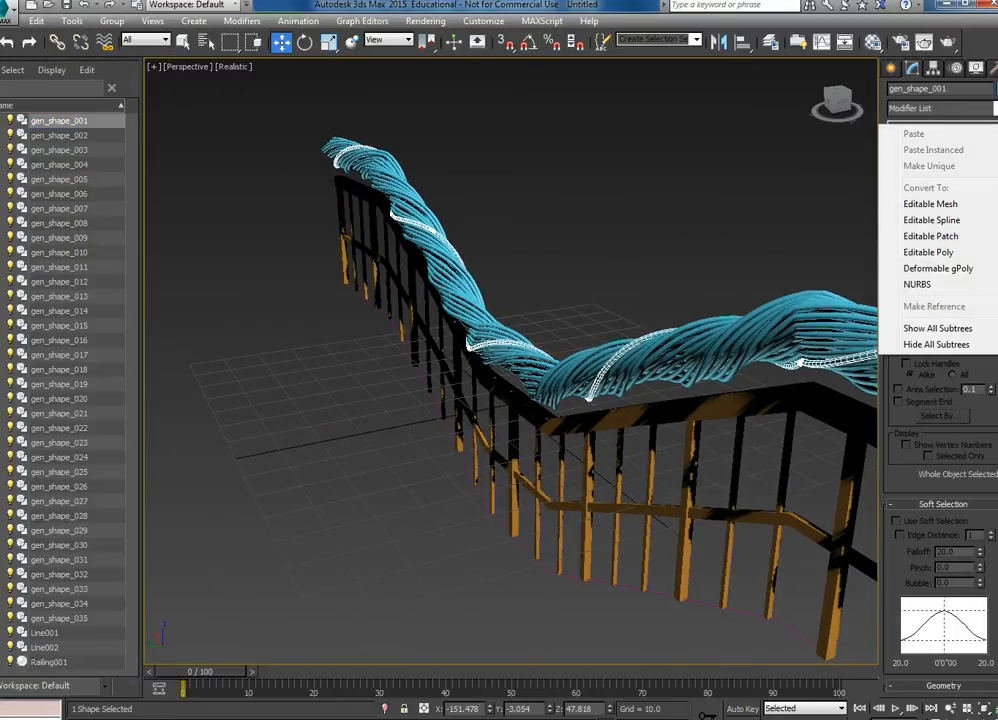
pyautogui.click(913, 252)
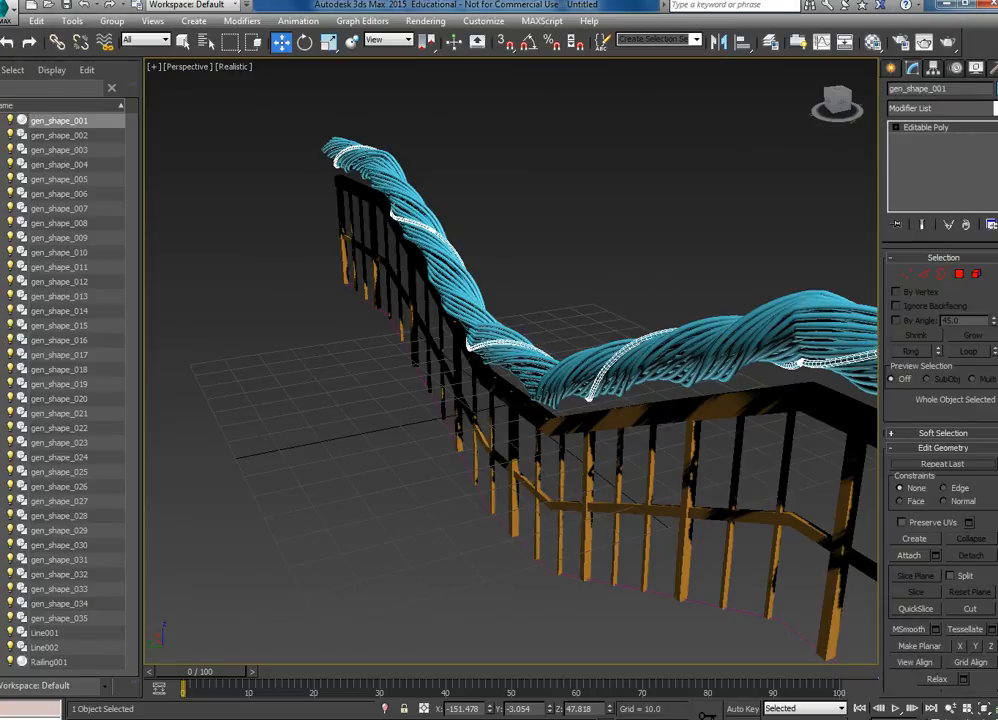
# Step: Show the modeling ribbon and apply an Edit Poly modifier to all fibers from gen_shape_002 to gen_shape_035
pyautogui.rightClick(880, 45)
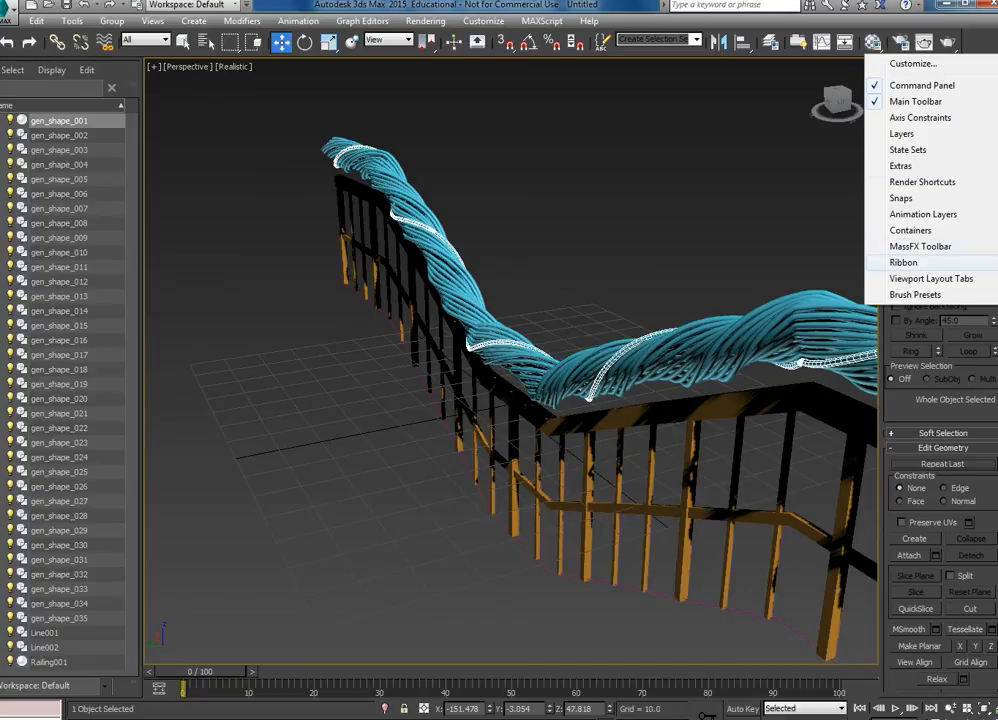
pyautogui.click(904, 262)
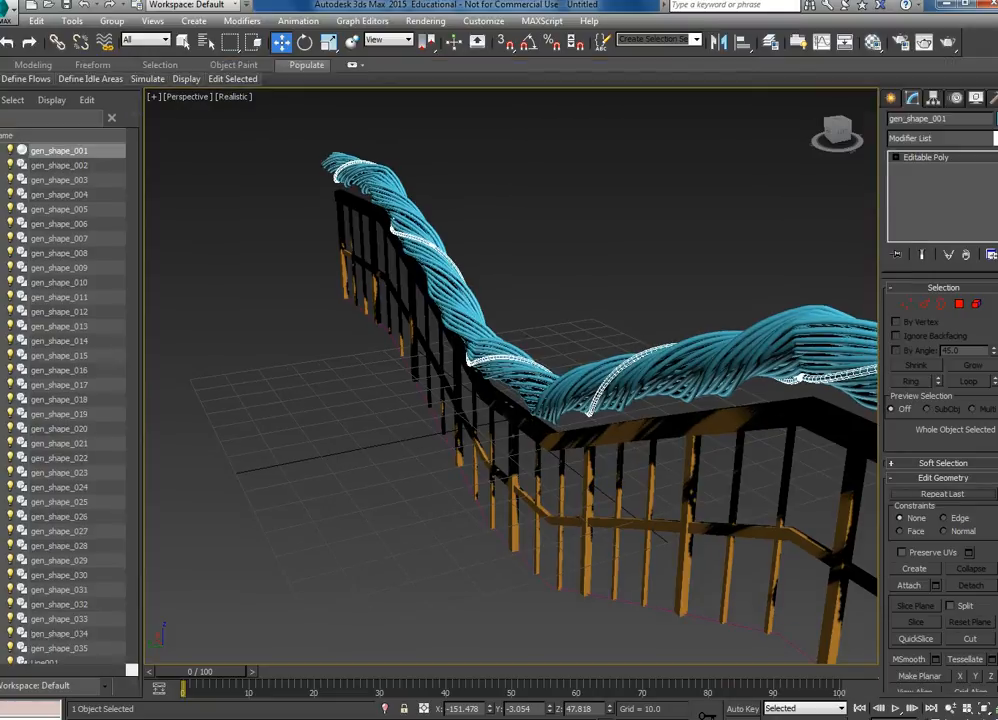
pyautogui.click(59, 165)
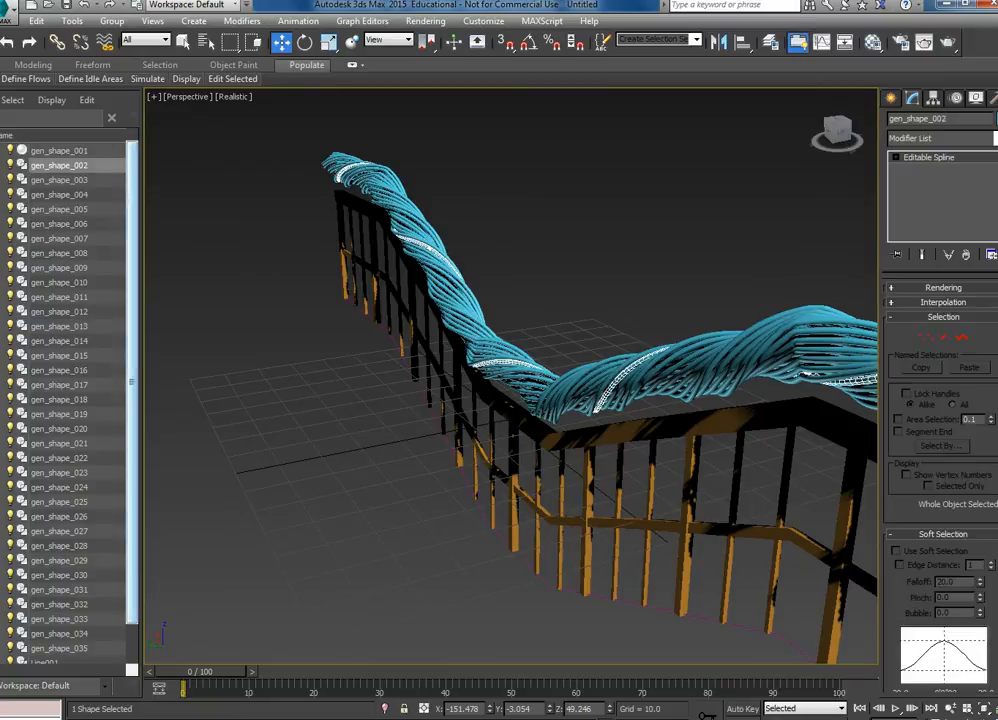
pyautogui.moveTo(131, 385); pyautogui.dragTo(131, 430)
pyautogui.keyDown('shift'); pyautogui.click(59, 604); pyautogui.keyUp('shift')
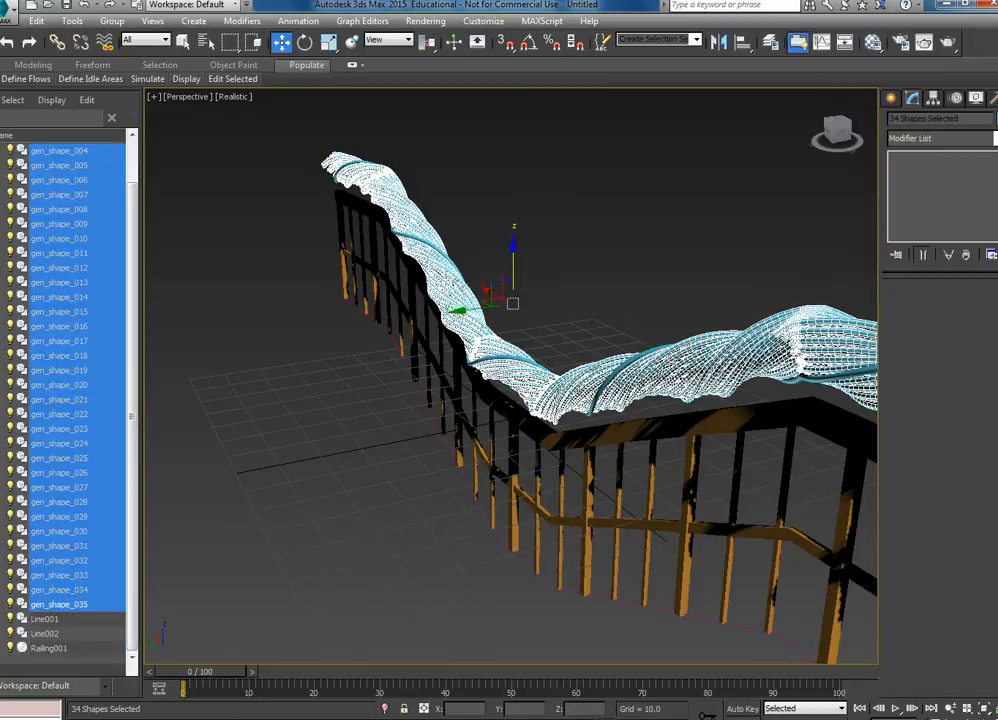
pyautogui.click(33, 64)
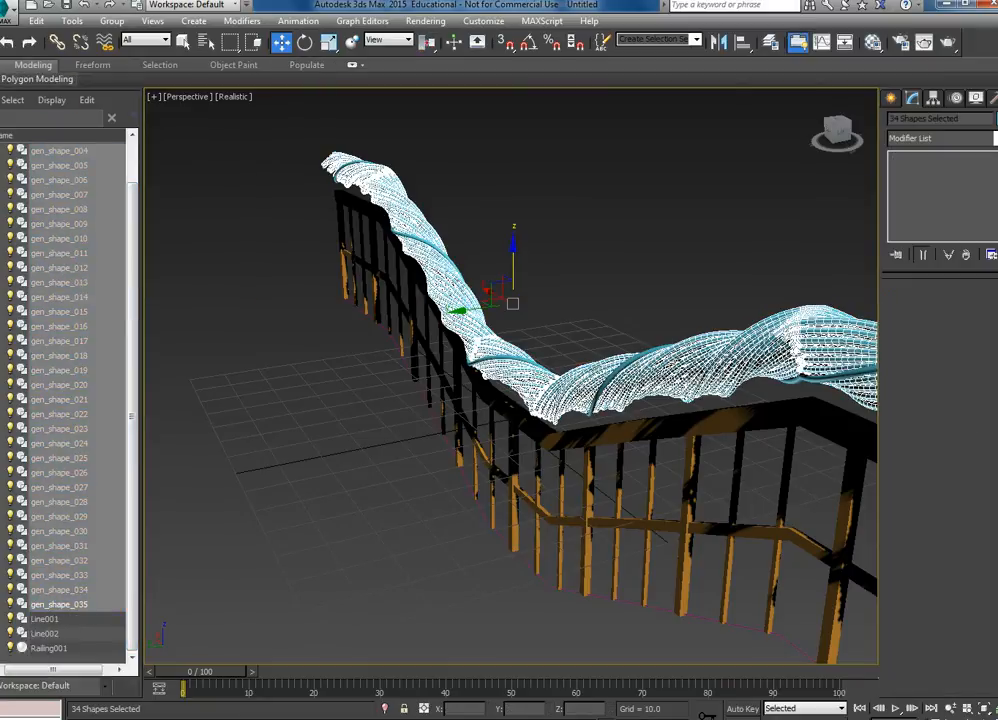
pyautogui.moveTo(37, 79)
pyautogui.click(57, 187)
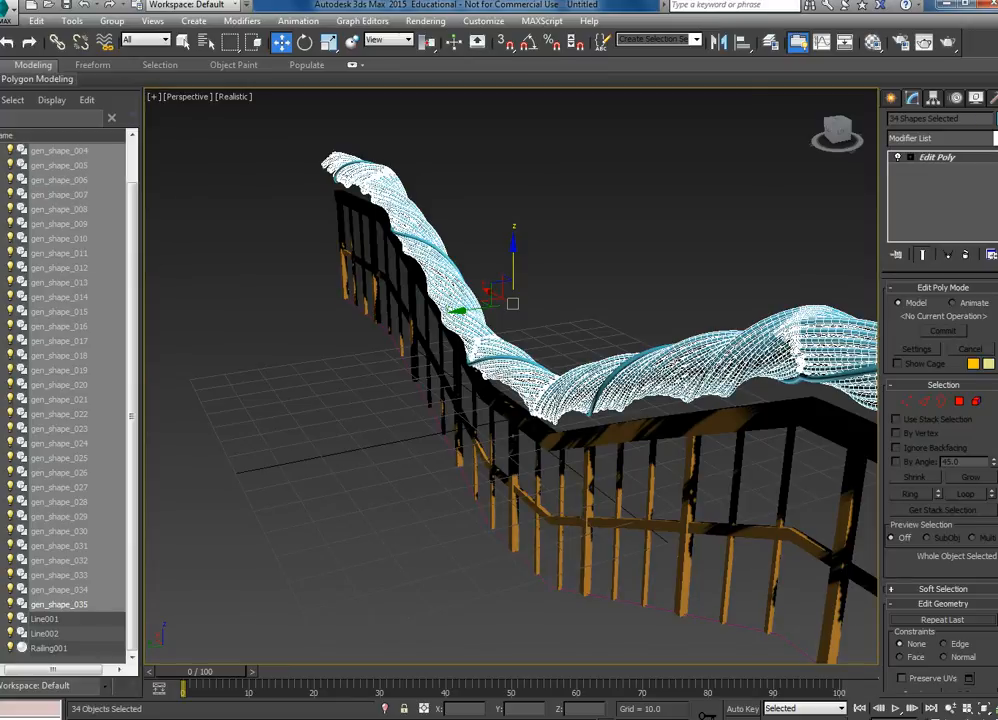
# Step: Collapse the modifier stacks of the 34 selected fibers
pyautogui.rightClick(935, 157)
pyautogui.click(860, 305)
pyautogui.click(569, 416)
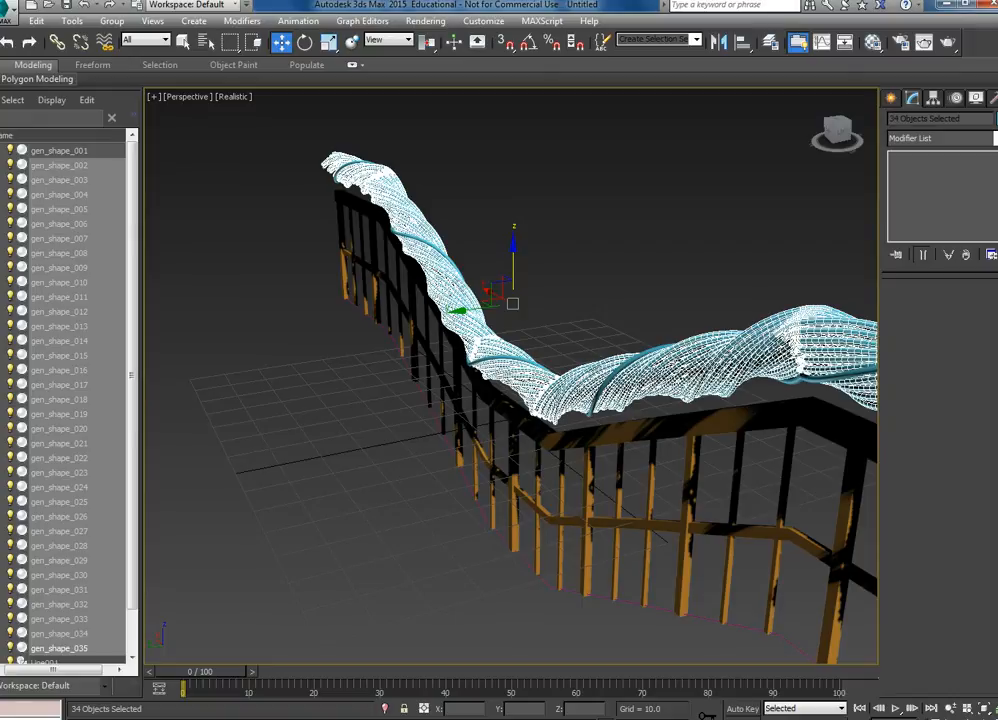
# Step: Attach fibers gen_shape_002 to gen_shape_035 to gen_shape_001 as a single rope mesh
pyautogui.click(59, 151)
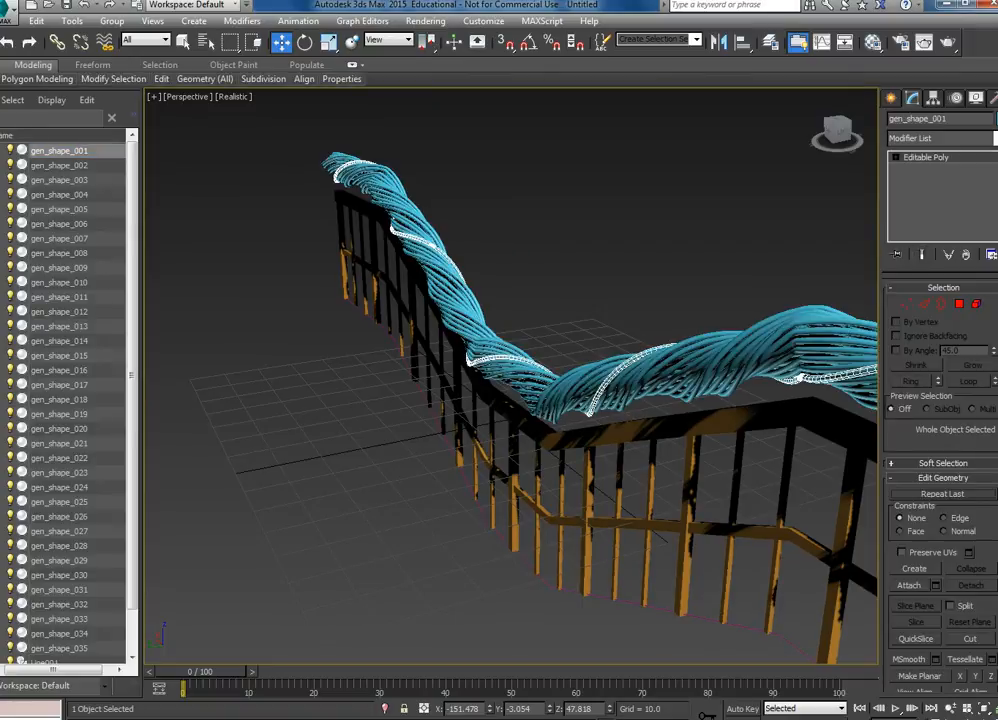
pyautogui.click(935, 585)
pyautogui.click(63, 139)
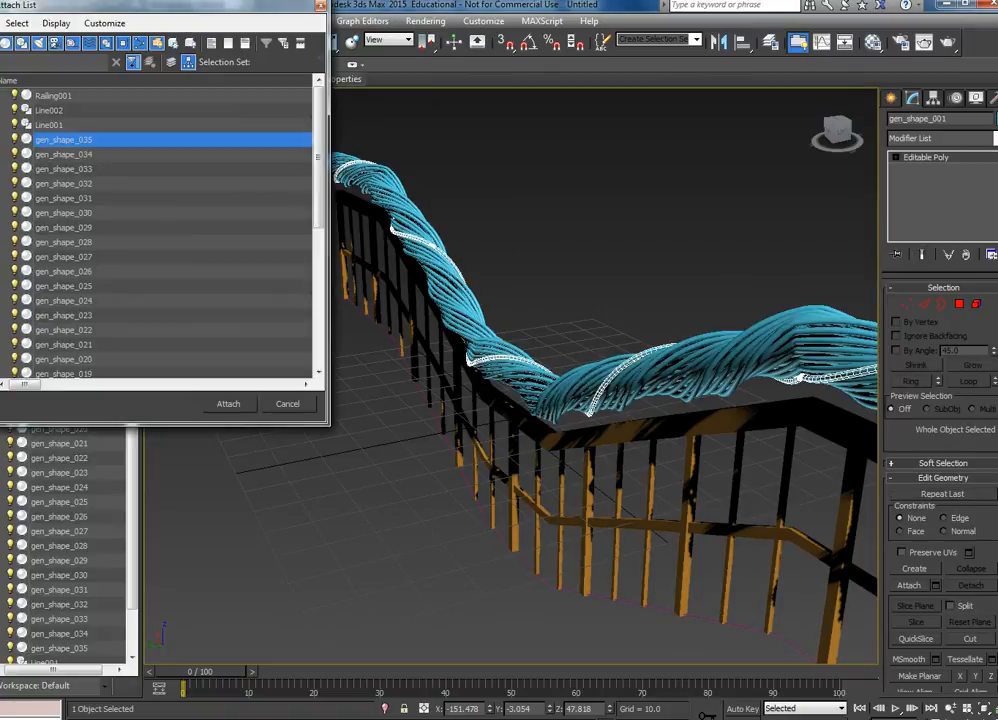
pyautogui.scroll(-6, 160, 230)
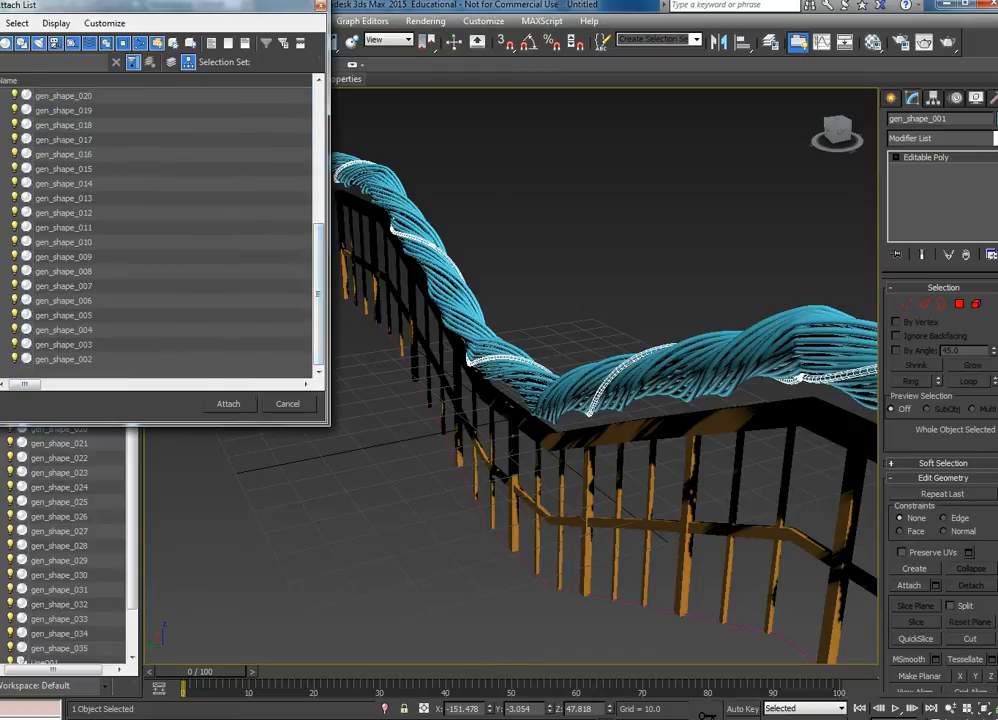
pyautogui.keyDown('shift'); pyautogui.click(63, 358); pyautogui.keyUp('shift')
pyautogui.click(228, 403)
pyautogui.keyDown('alt'); pyautogui.moveTo(510, 380); pyautogui.dragTo(650, 380, button='middle'); pyautogui.keyUp('alt')
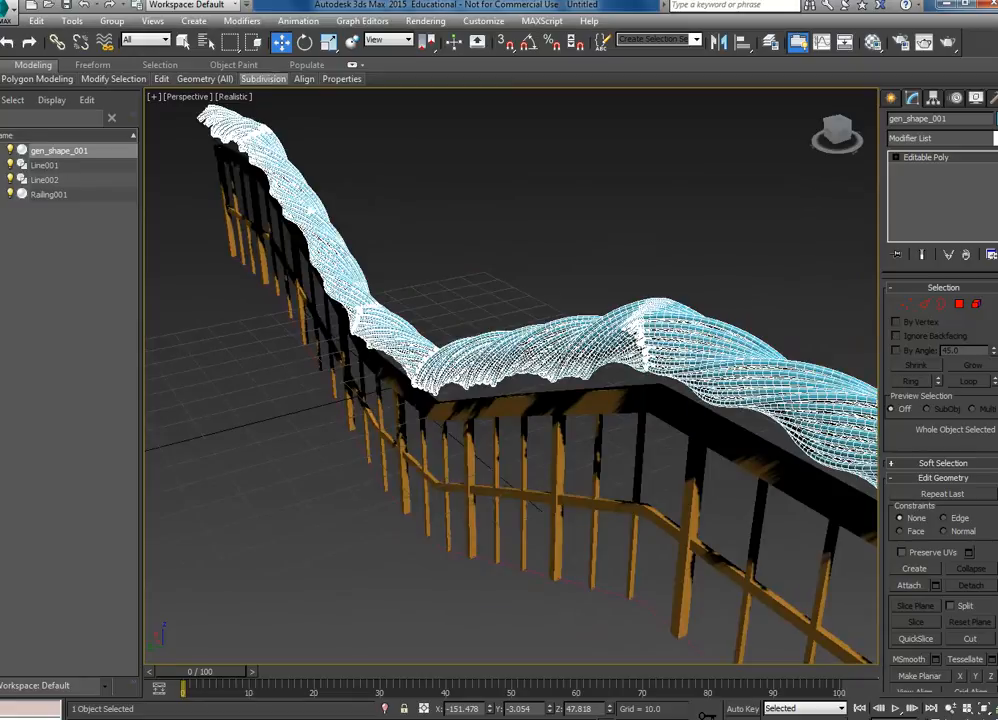
# Step: Raise the rope mesh clear of the upper line to about Z 66, and enable 3D snapping to grid points and vertices
pyautogui.hotkey('ctrl', 'd')
pyautogui.click(348, 265)
pyautogui.scroll(-5, 350, 265)
pyautogui.moveTo(350, 265); pyautogui.dragTo(408, 312, button='middle')
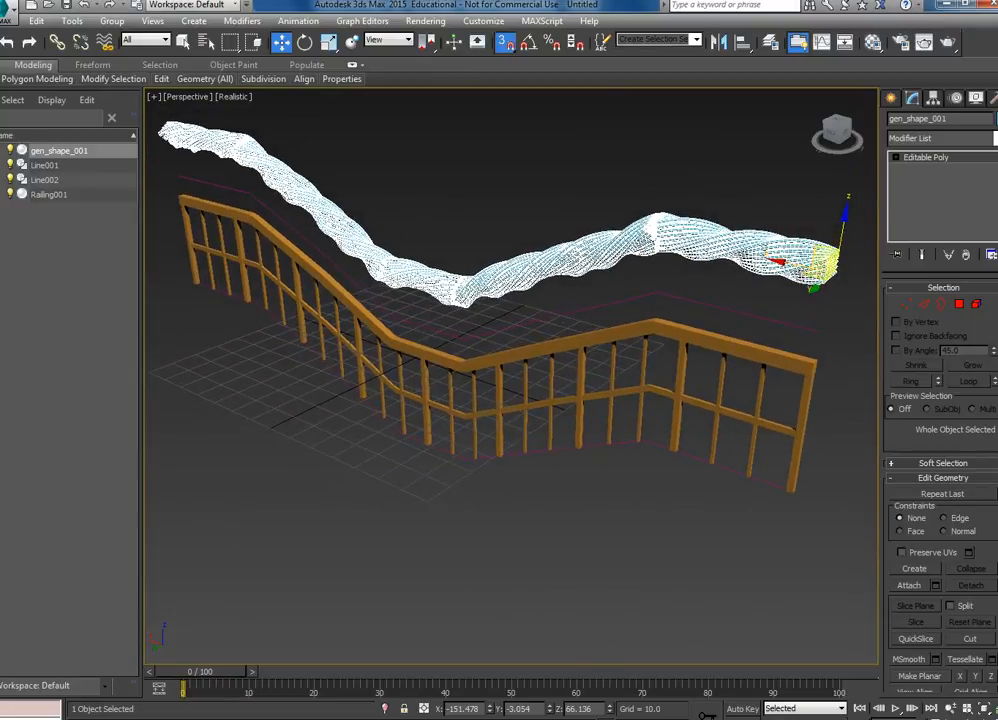
pyautogui.rightClick(505, 42)
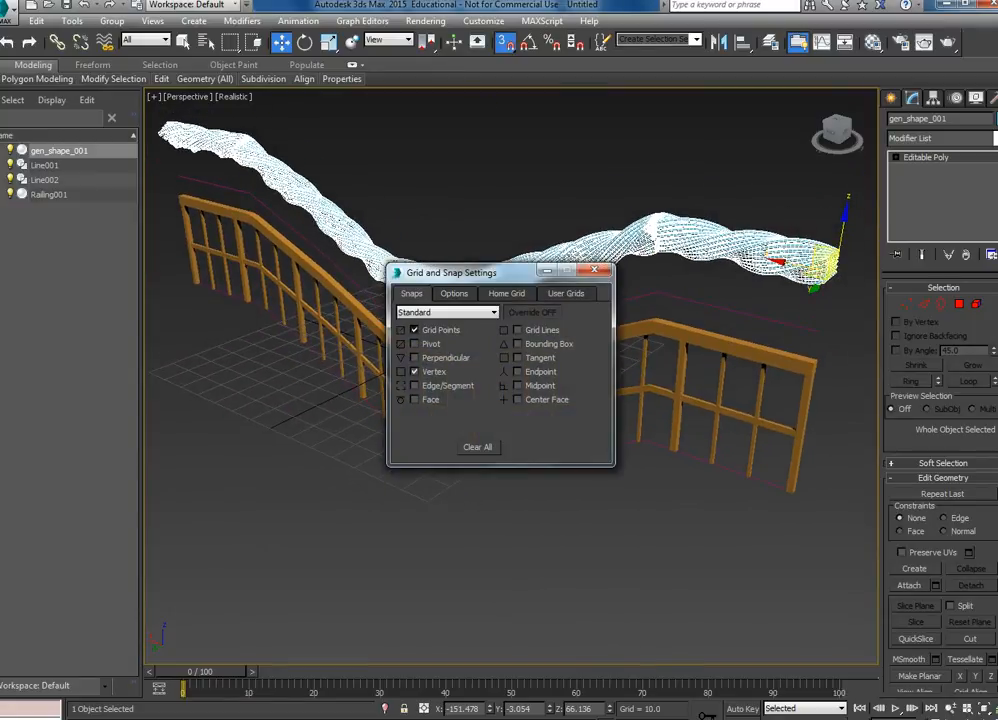
pyautogui.click(594, 270)
# Step: Start the Bones tool with SplineIKSolver as the IK solver, assigned to children and root
pyautogui.click(993, 98)
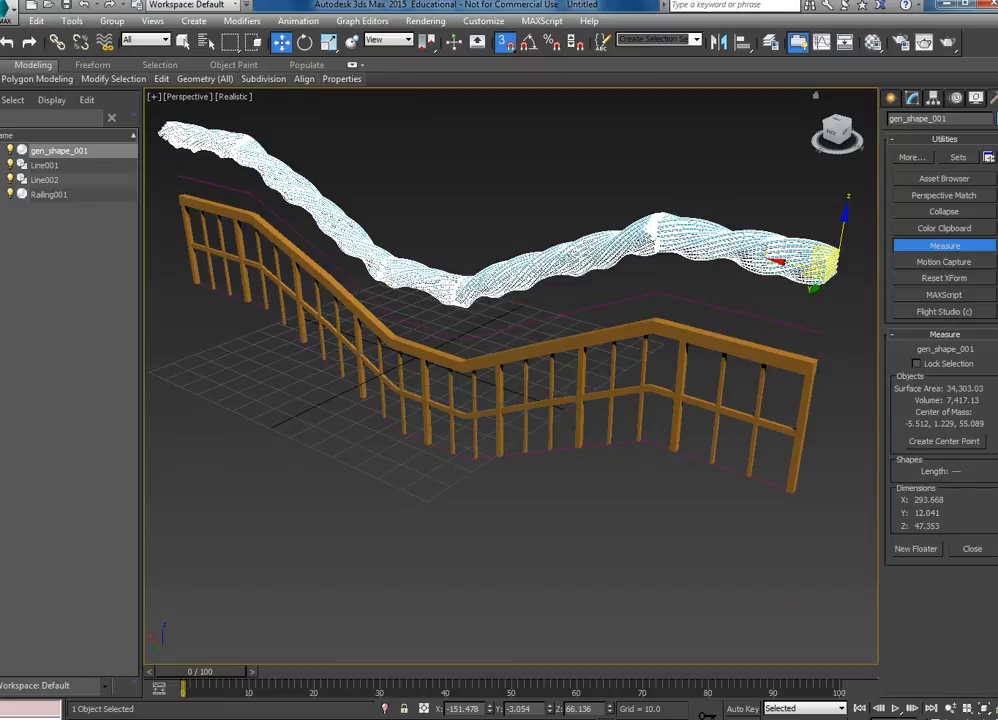
pyautogui.click(891, 98)
pyautogui.click(995, 121)
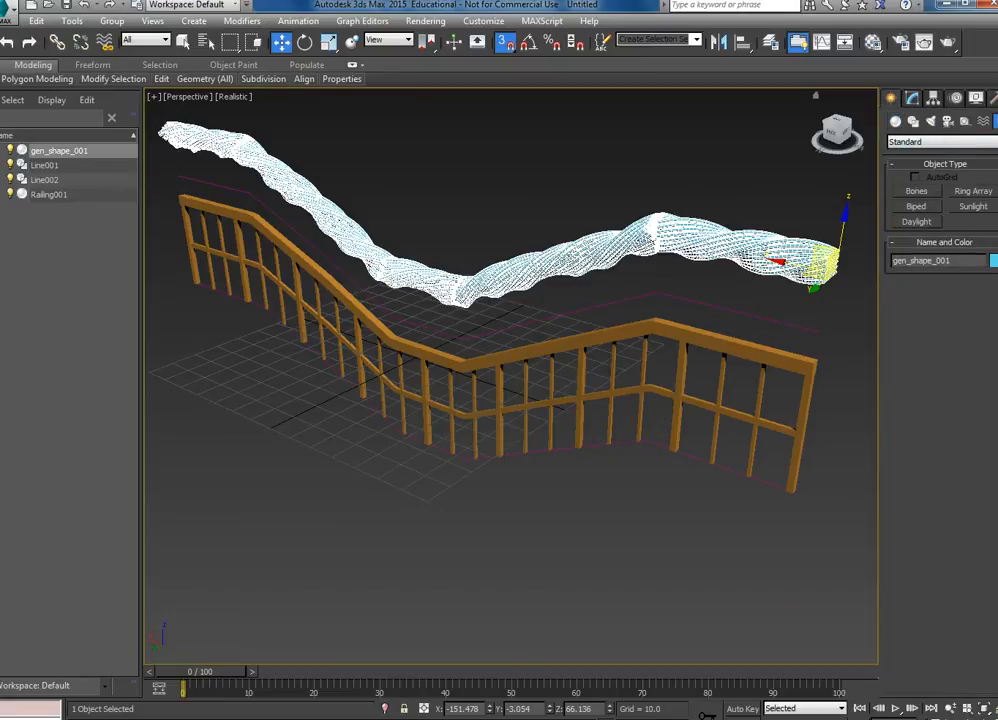
pyautogui.click(916, 206)
pyautogui.click(916, 190)
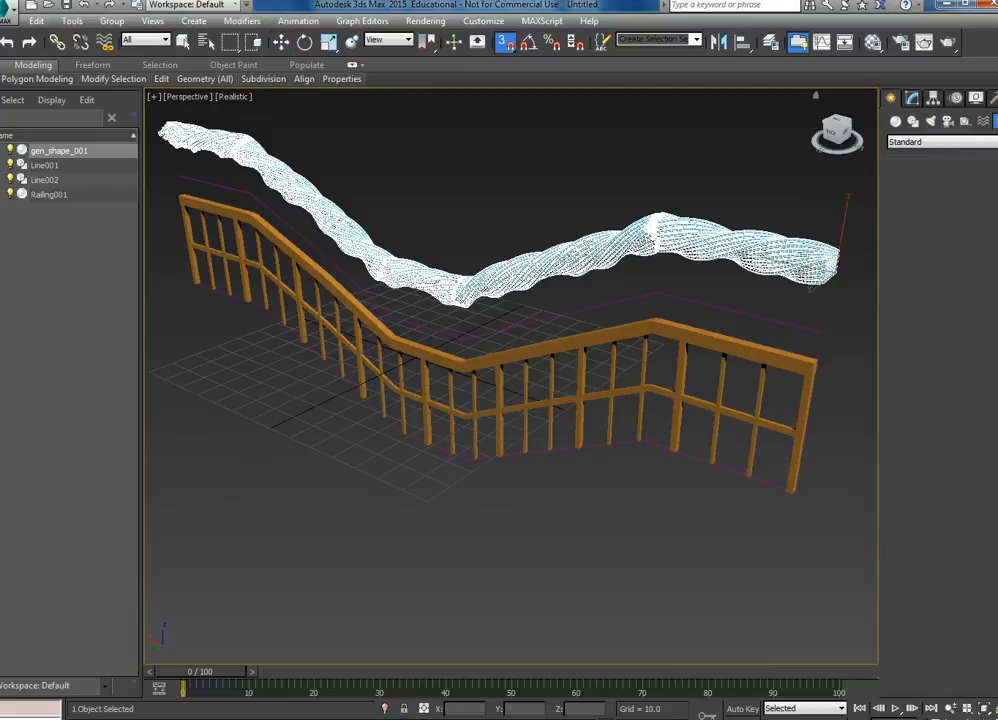
pyautogui.click(943, 314)
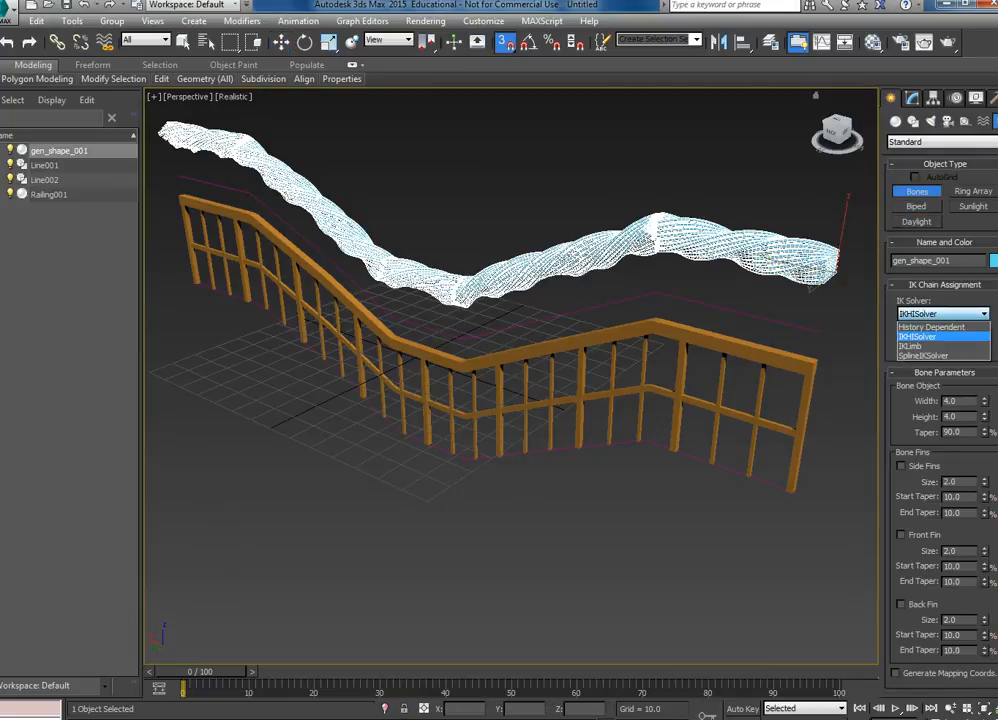
pyautogui.click(925, 351)
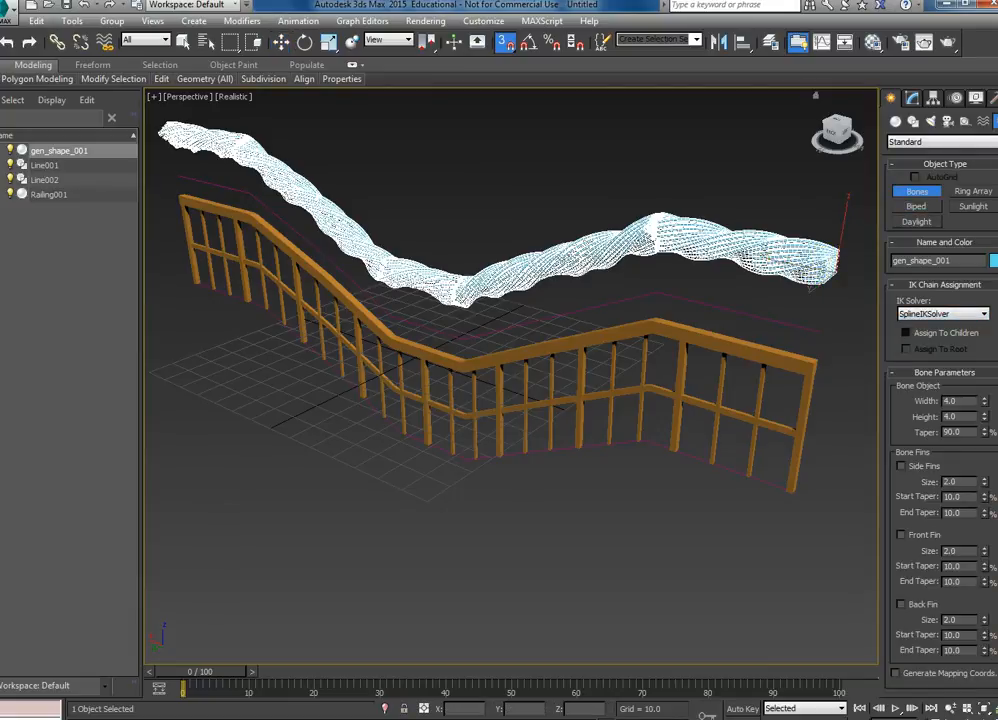
pyautogui.click(906, 332)
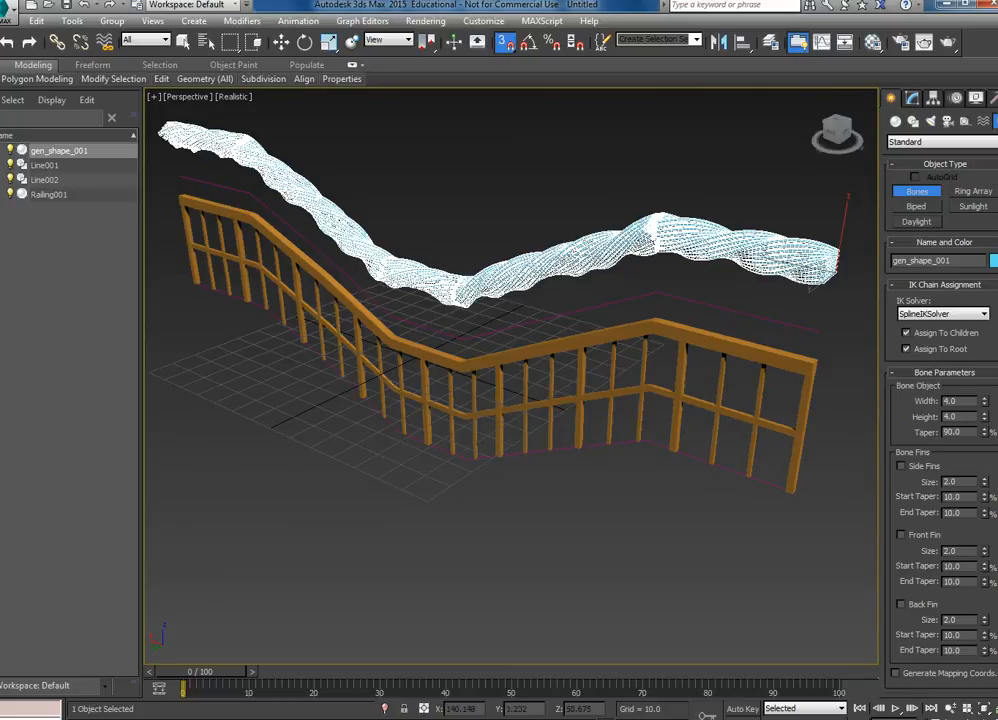
# Step: Create a bone chain along the upper line, snapping a joint to each vertex from the high end to the opposite end
pyautogui.click(176, 177)
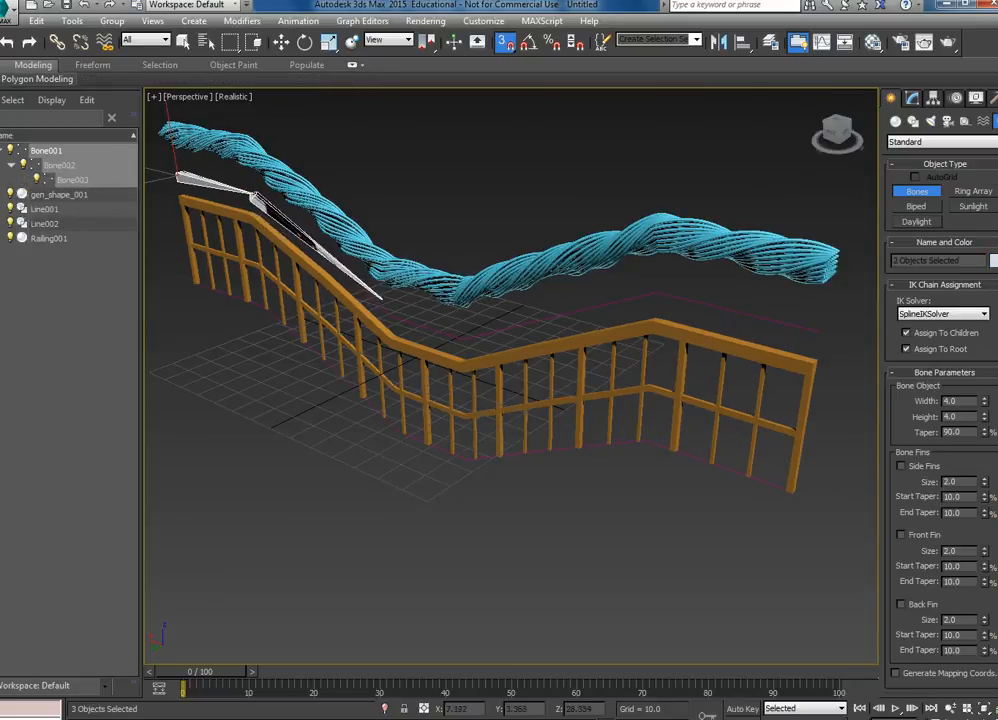
pyautogui.click(394, 317)
pyautogui.click(463, 338)
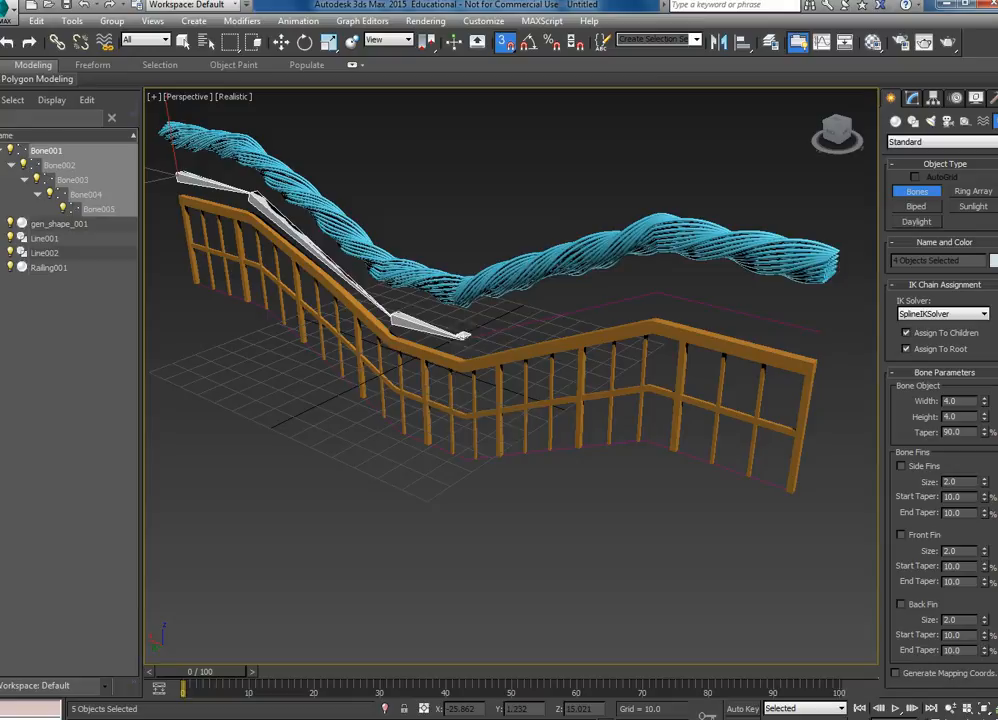
pyautogui.click(655, 293)
pyautogui.rightClick(822, 333)
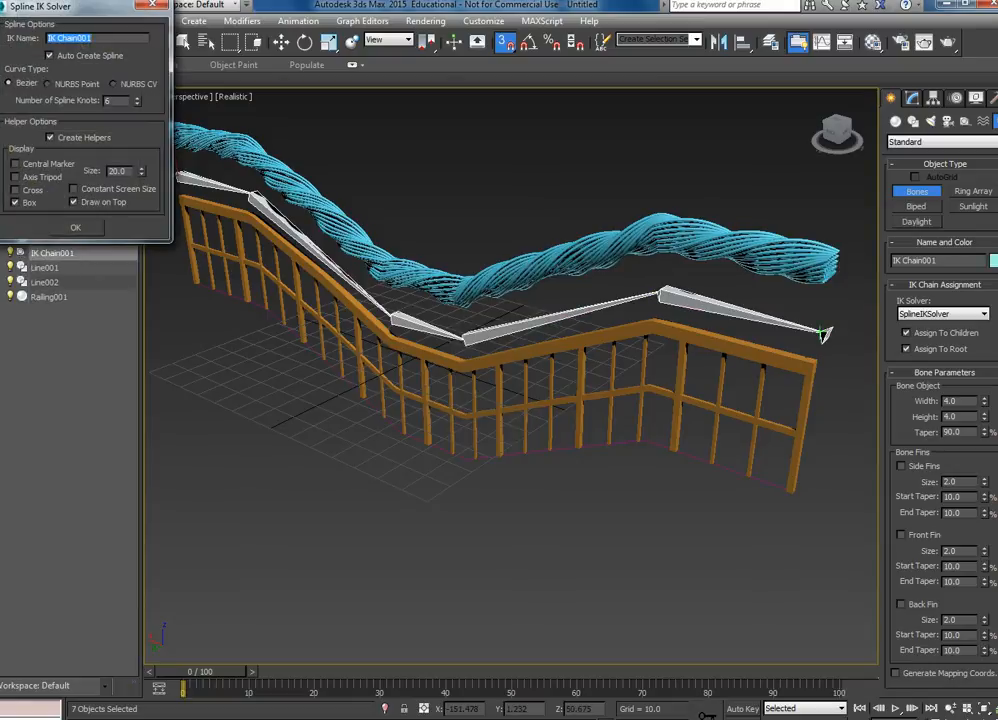
# Step: Create the Spline IK with 6 Bezier knots and box helpers of size 20, and lower the rope mesh onto the bones
pyautogui.click(75, 227)
pyautogui.keyDown('alt'); pyautogui.moveTo(510, 380); pyautogui.dragTo(520, 380, button='middle'); pyautogui.keyUp('alt')
pyautogui.click(182, 41)
pyautogui.click(700, 245)
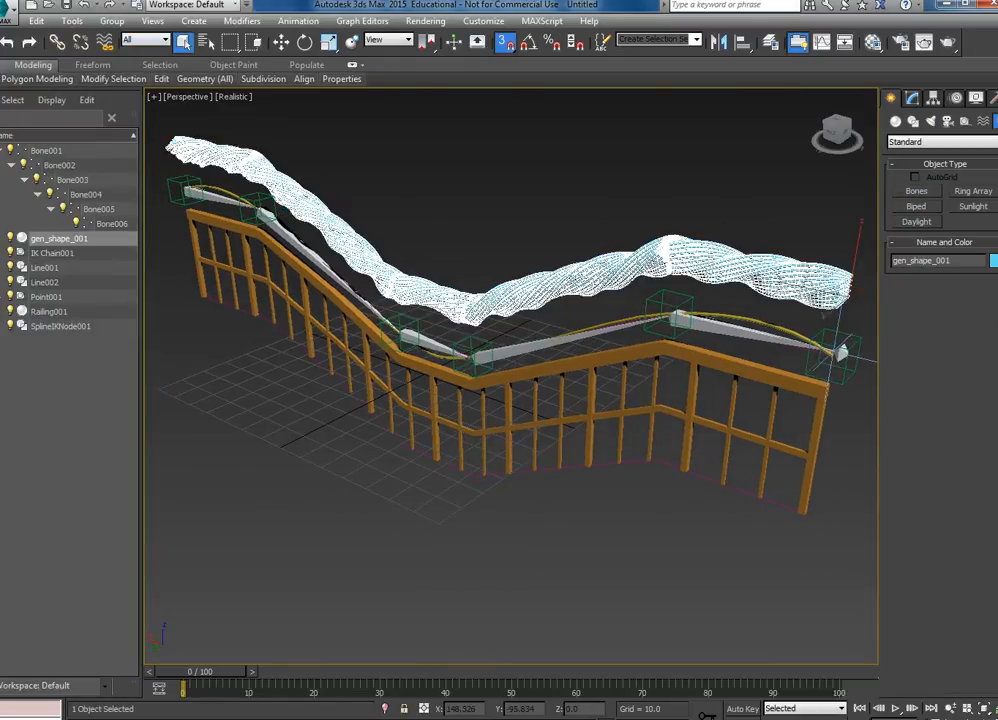
pyautogui.press('w')
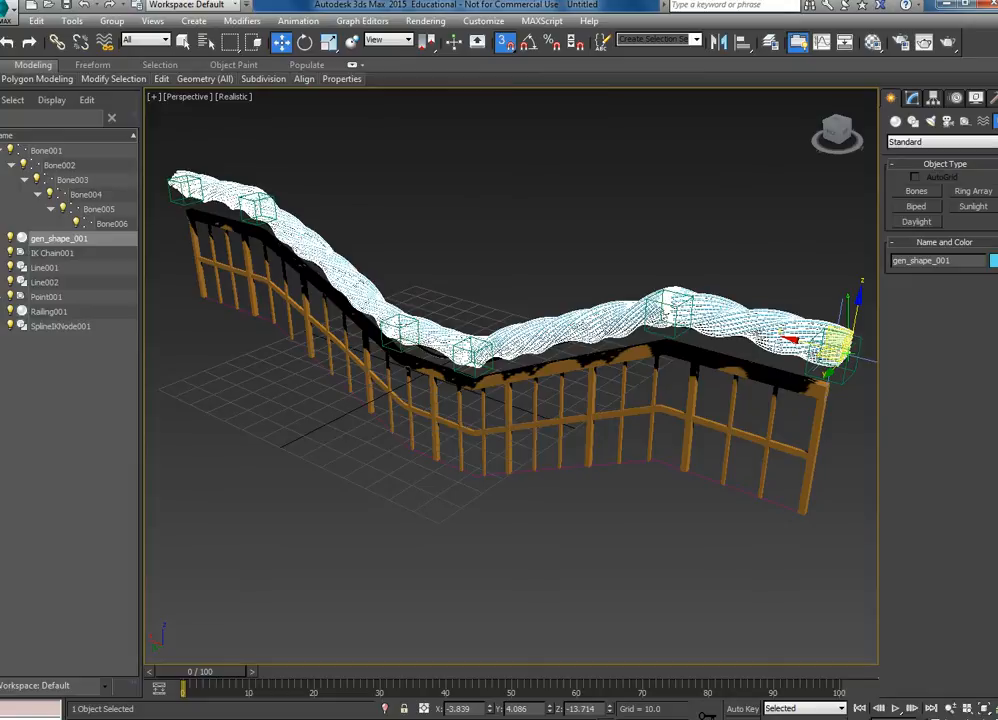
# Step: Try to attach the railing to the rope mesh and select its end post as an element
pyautogui.click(911, 98)
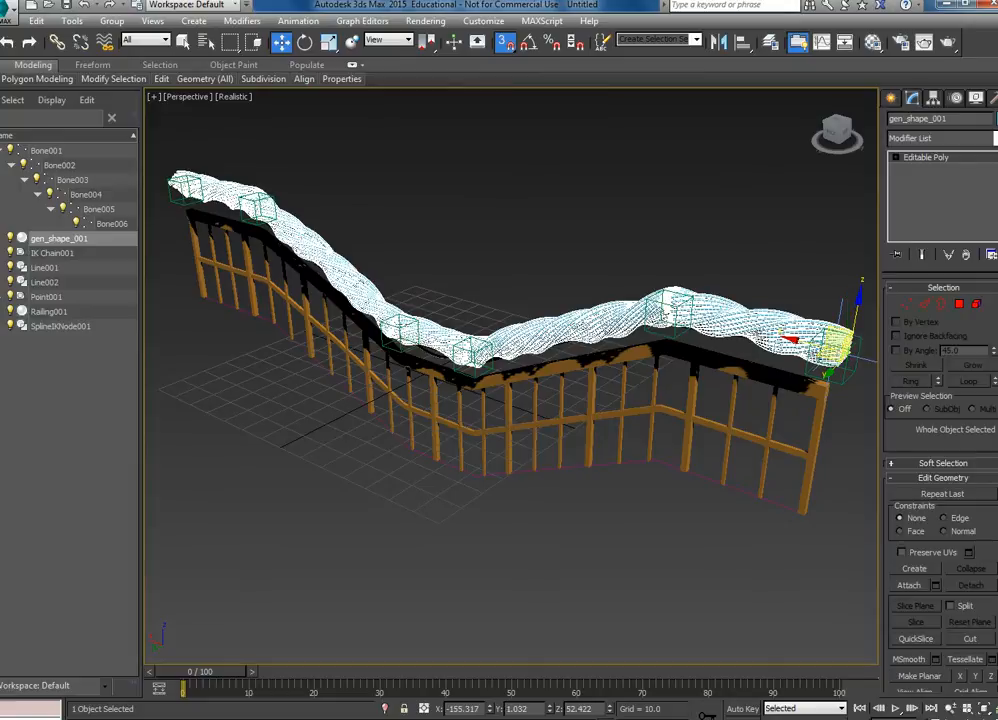
pyautogui.click(909, 585)
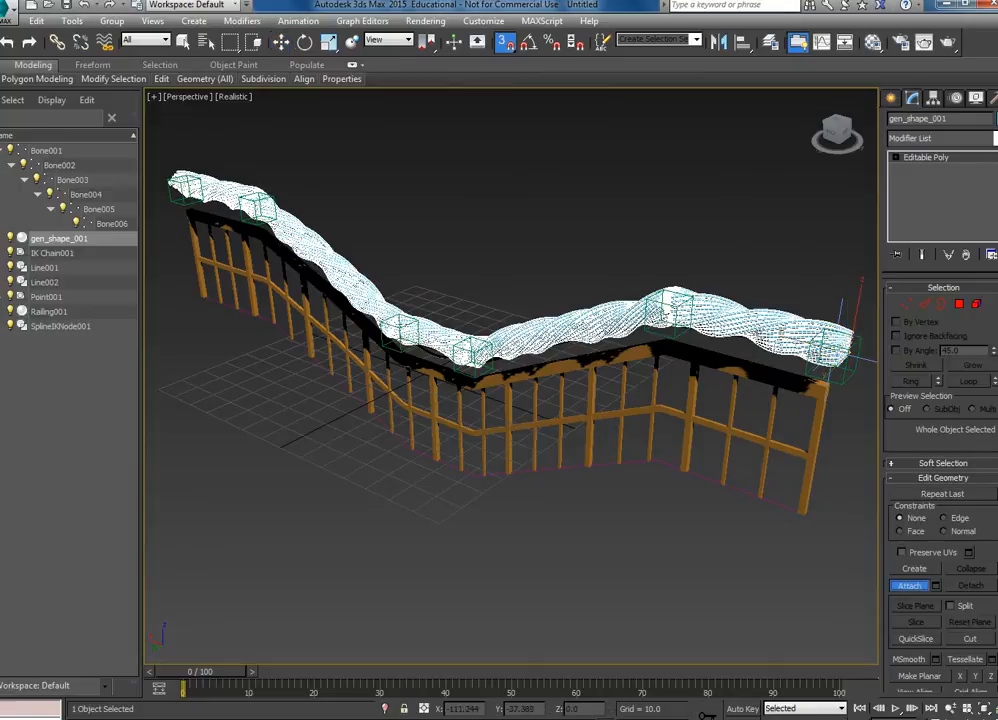
pyautogui.click(602, 416)
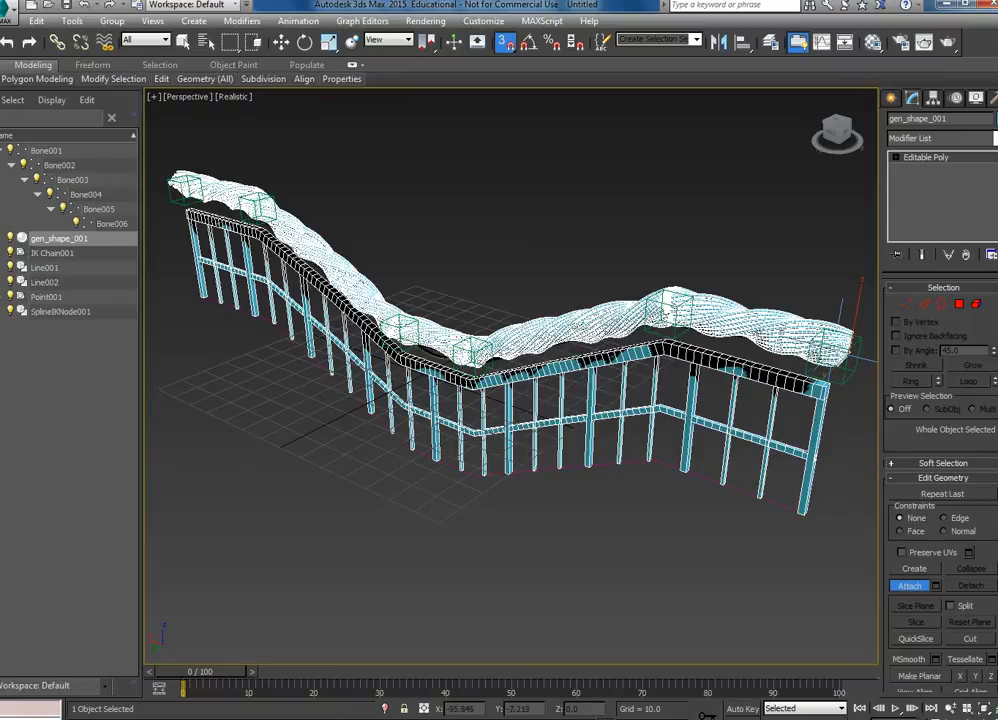
pyautogui.click(906, 304)
pyautogui.keyDown('alt'); pyautogui.moveTo(650, 240); pyautogui.dragTo(622, 222, button='middle'); pyautogui.keyUp('alt')
pyautogui.press('5')
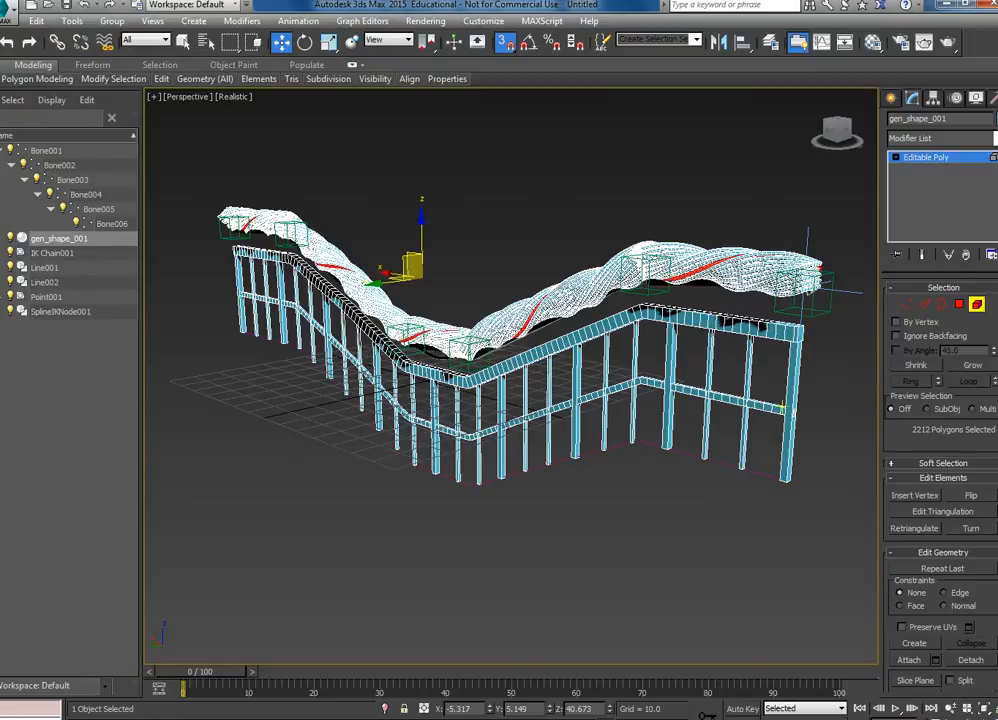
pyautogui.click(789, 410)
pyautogui.keyDown('alt'); pyautogui.moveTo(789, 410); pyautogui.dragTo(812, 410, button='middle'); pyautogui.keyUp('alt')
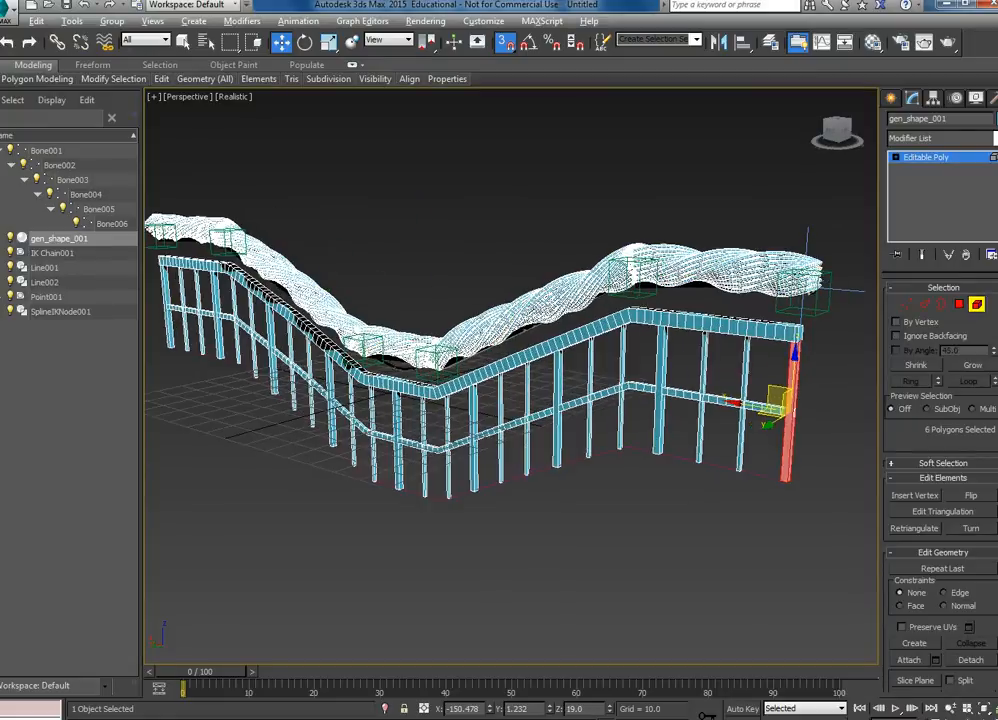
pyautogui.hotkey('ctrl', 'z')
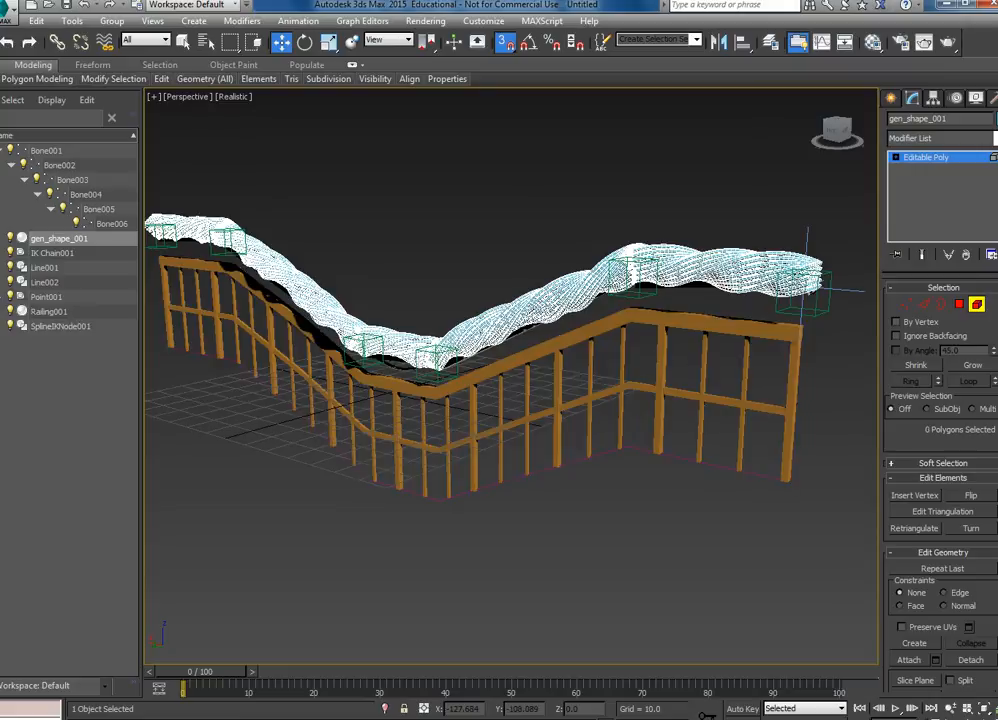
pyautogui.press('5')
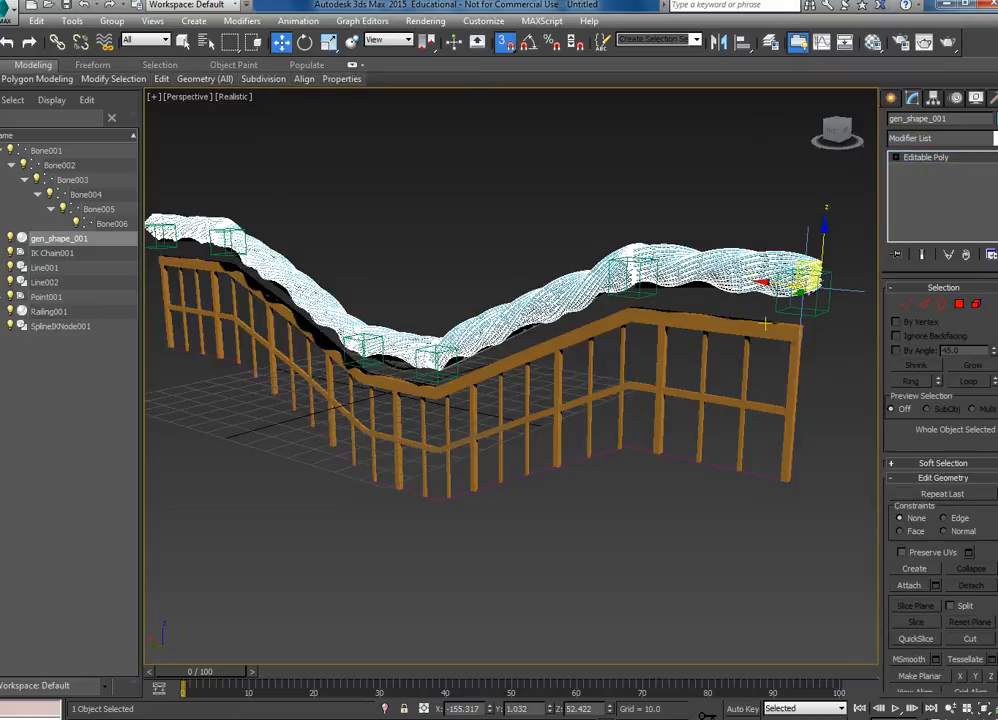
# Step: Raise the railing to about Z 12.8 so its top meets the rope, and attach it to the rope mesh
pyautogui.click(765, 322)
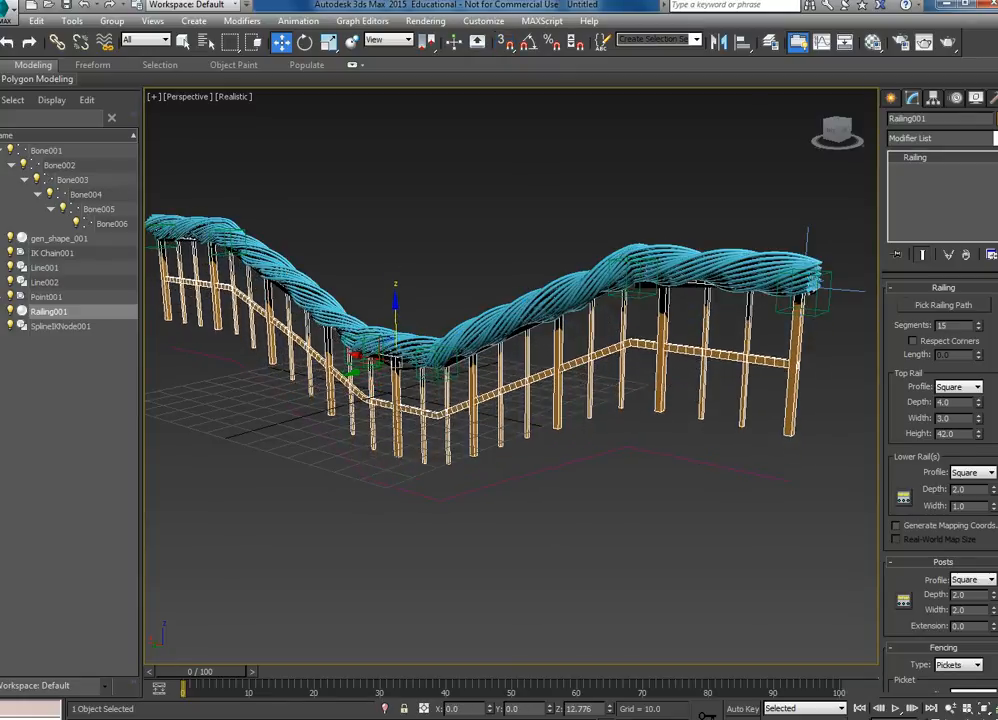
pyautogui.click(733, 266)
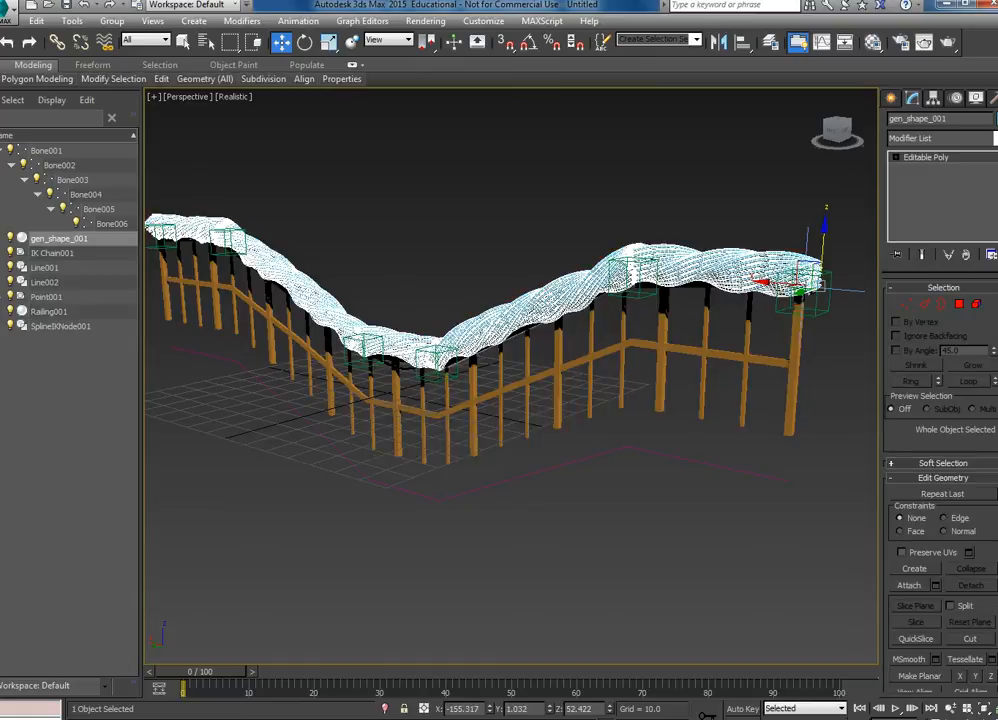
pyautogui.click(909, 585)
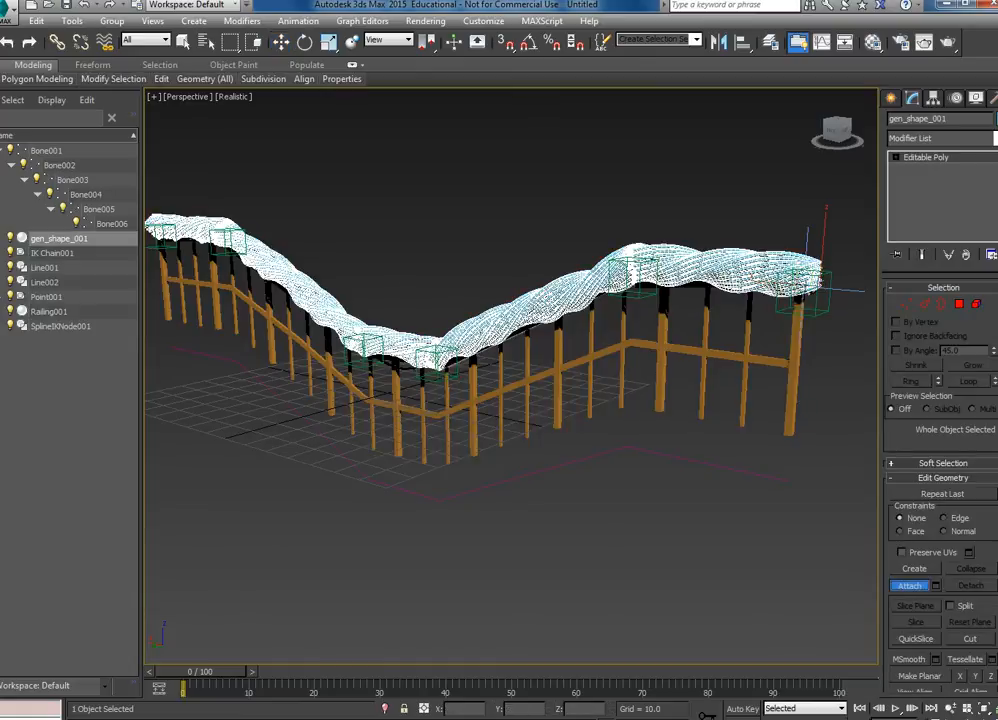
pyautogui.click(757, 360)
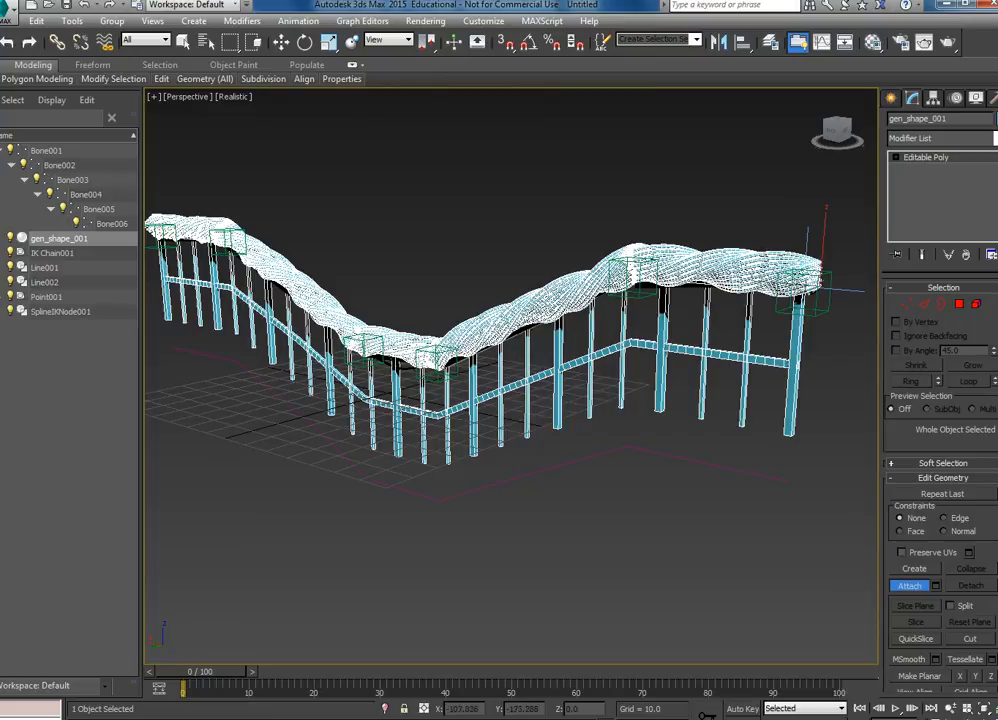
pyautogui.click(908, 304)
pyautogui.click(976, 304)
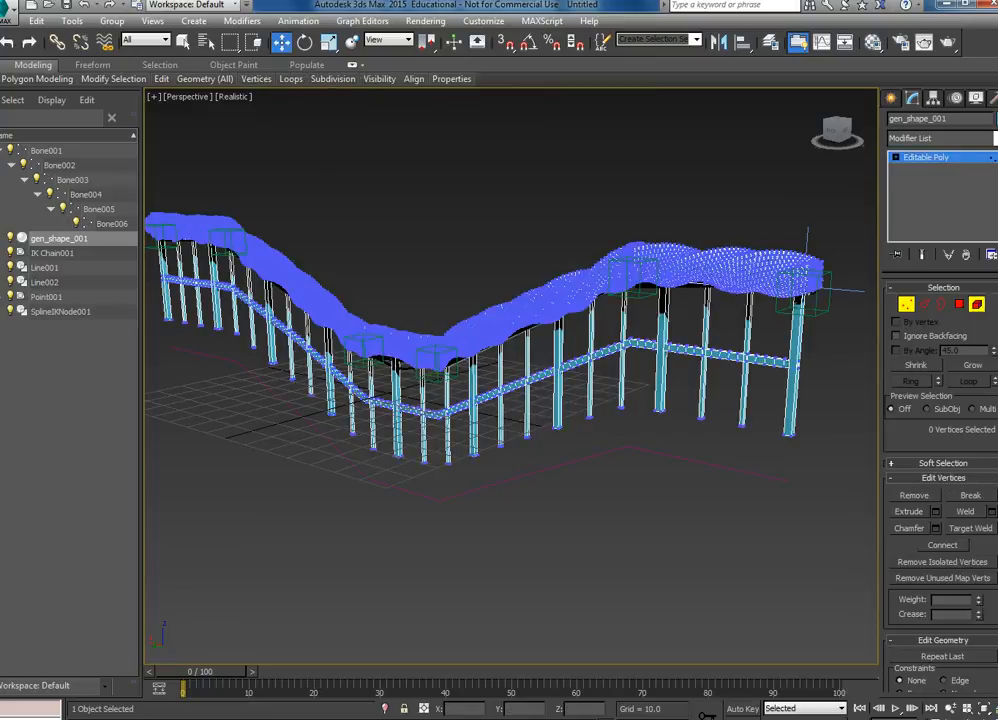
pyautogui.click(976, 304)
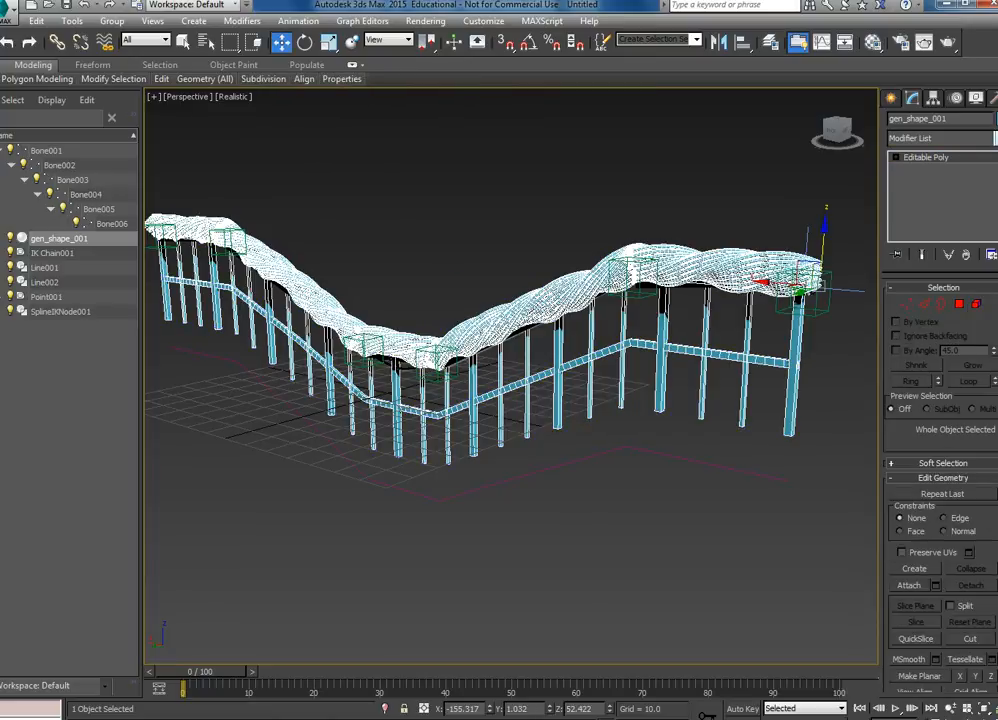
# Step: Add a Skin modifier to the combined rope and railing mesh with Bone001 to Bone006 as its bones
pyautogui.click(995, 139)
pyautogui.moveTo(996, 210); pyautogui.dragTo(996, 472)
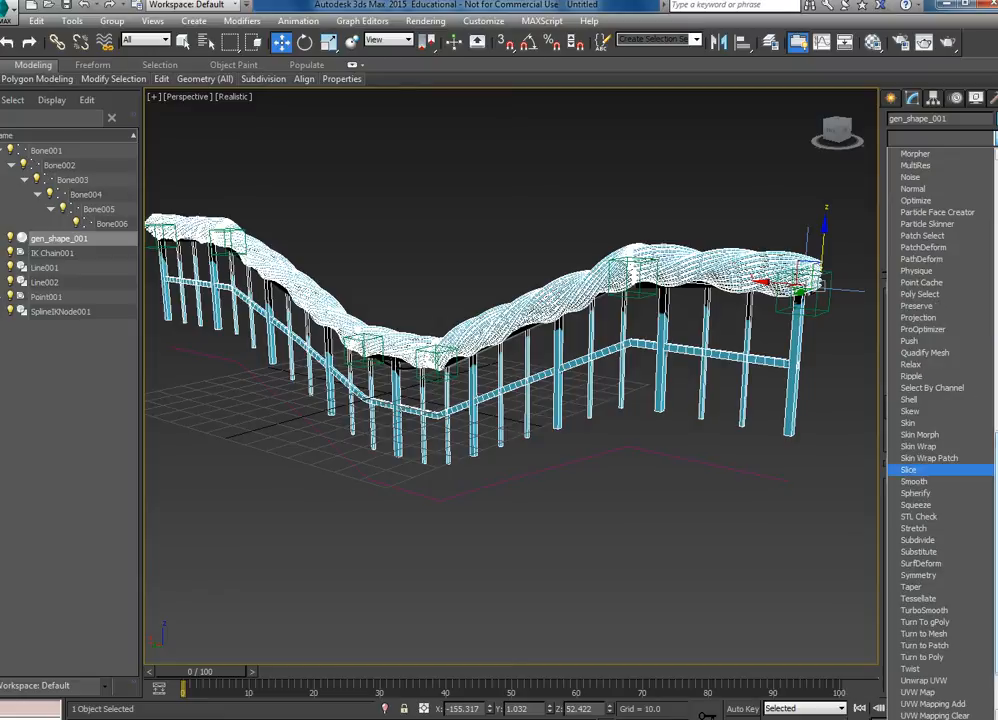
pyautogui.click(908, 422)
pyautogui.click(937, 441)
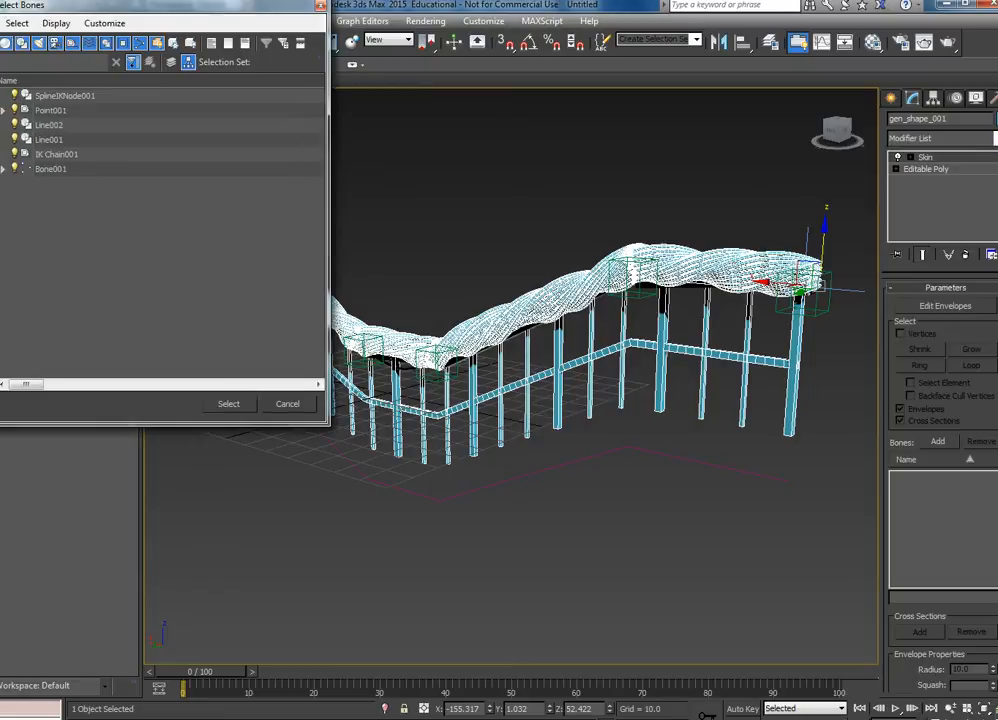
pyautogui.click(51, 169)
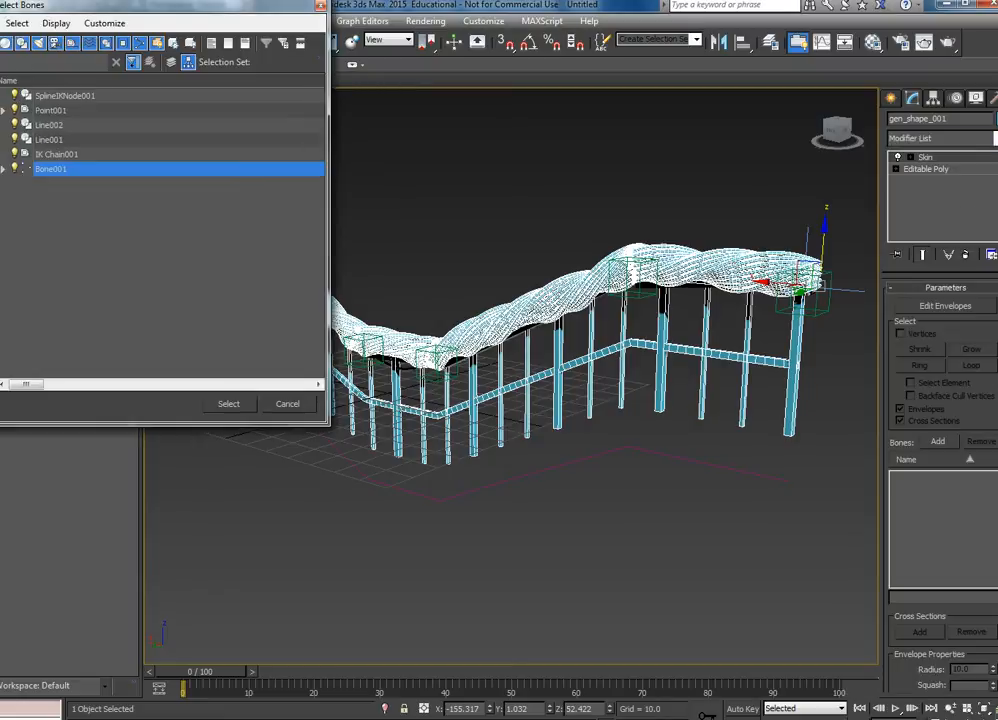
pyautogui.click(17, 23)
pyautogui.click(45, 53)
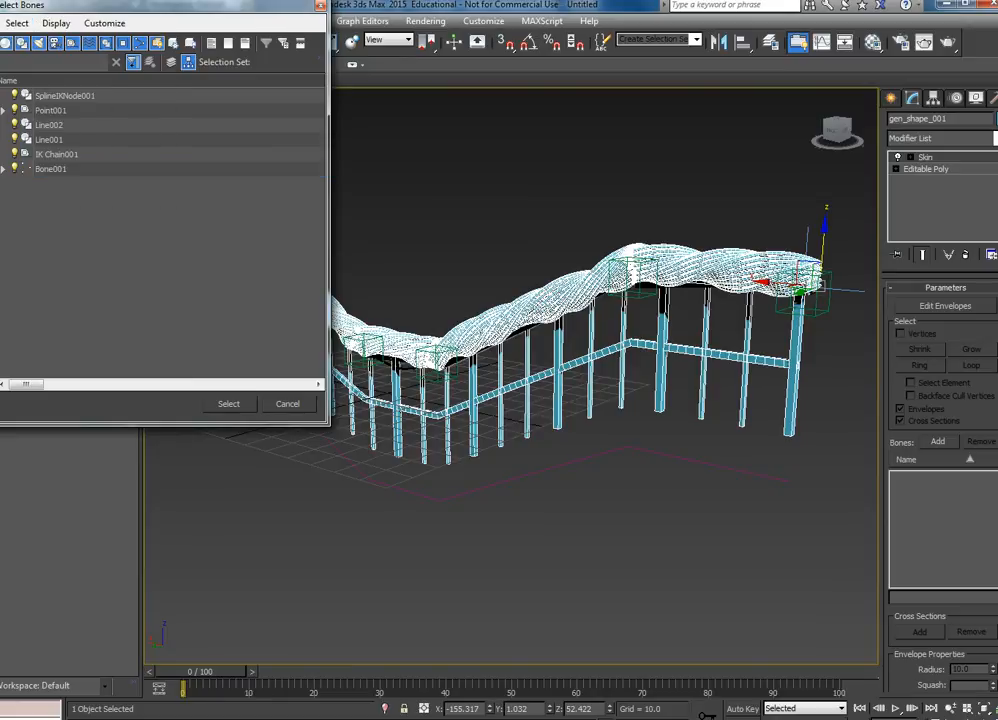
pyautogui.click(51, 169)
pyautogui.click(229, 403)
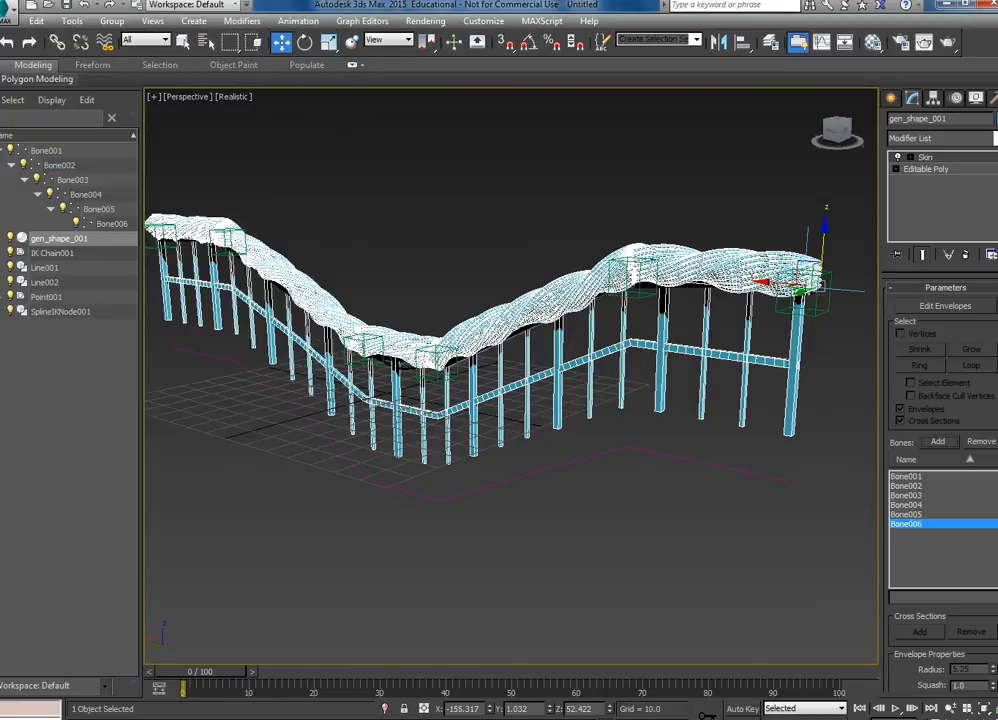
# Step: Reshape the skinned rope and railing by slightly moving Spline IK helpers, including Point005 and Point003
pyautogui.keyDown('alt'); pyautogui.moveTo(510, 380); pyautogui.dragTo(480, 459, button='middle'); pyautogui.keyUp('alt')
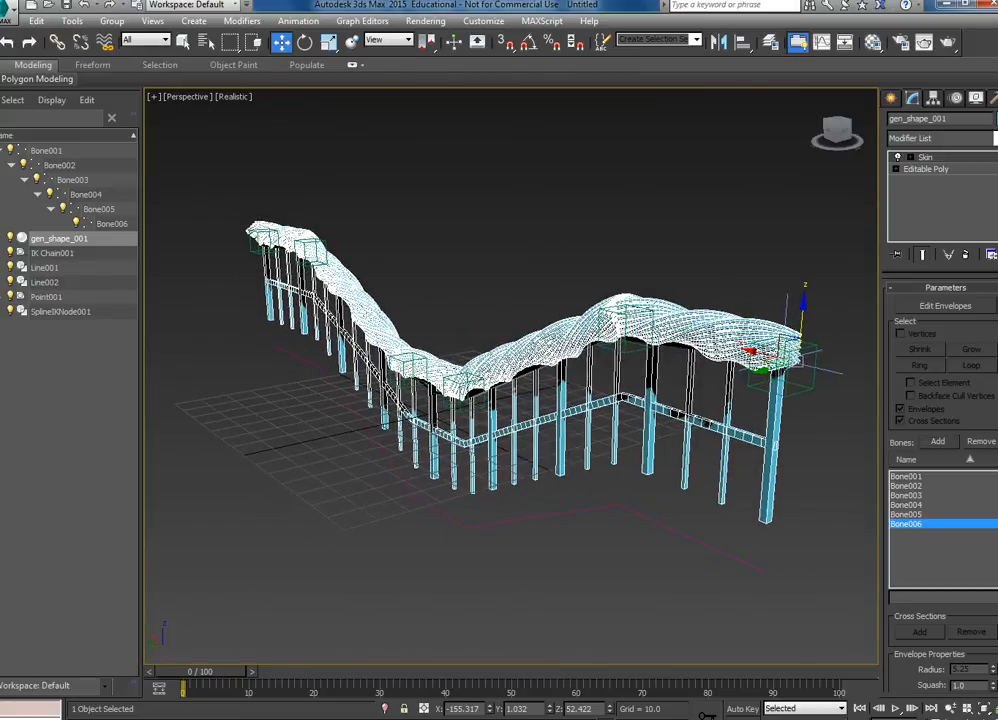
pyautogui.hotkey('ctrl', 'd')
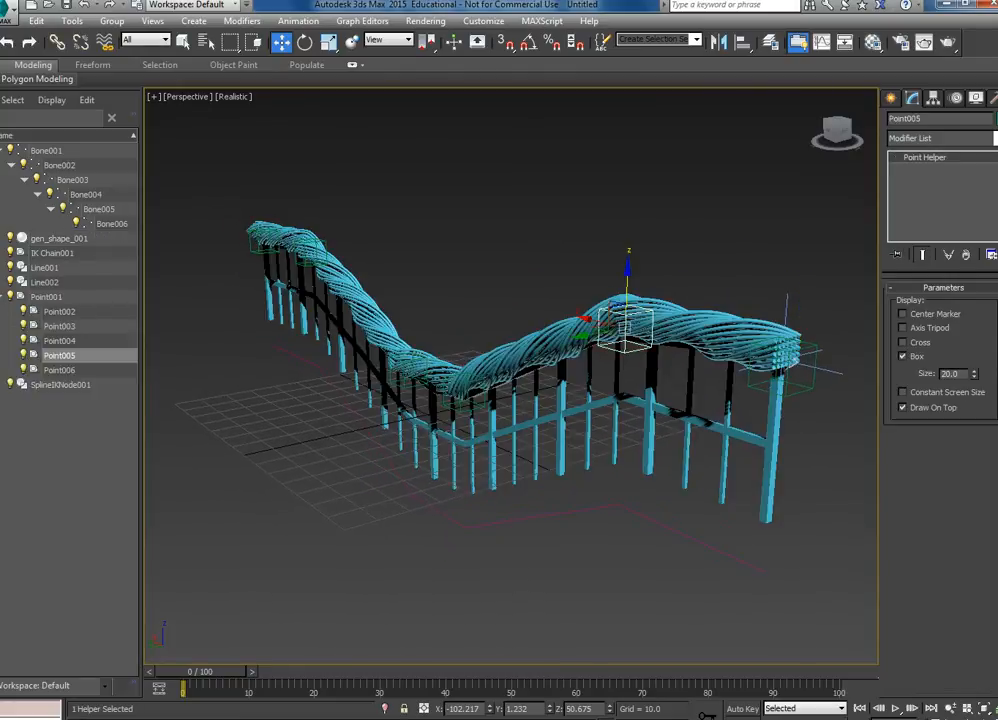
pyautogui.moveTo(628, 275)
pyautogui.mouseDown()
pyautogui.moveTo(628, 296)
pyautogui.moveTo(629, 228)
pyautogui.moveTo(628, 283)
pyautogui.mouseUp()
pyautogui.keyDown('alt'); pyautogui.moveTo(625, 335); pyautogui.dragTo(500, 345, button='middle'); pyautogui.keyUp('alt')
pyautogui.moveTo(582, 338); pyautogui.dragTo(603, 338)
pyautogui.keyDown('alt'); pyautogui.moveTo(603, 338); pyautogui.dragTo(556, 374, button='middle'); pyautogui.keyUp('alt')
pyautogui.click(634, 244)
pyautogui.moveTo(588, 247)
pyautogui.mouseDown()
pyautogui.moveTo(548, 245)
pyautogui.moveTo(672, 256)
pyautogui.moveTo(543, 232)
pyautogui.moveTo(632, 250)
pyautogui.moveTo(498, 244)
pyautogui.moveTo(671, 252)
pyautogui.moveTo(596, 248)
pyautogui.mouseUp()
pyautogui.moveTo(596, 248); pyautogui.dragTo(533, 248, button='middle')
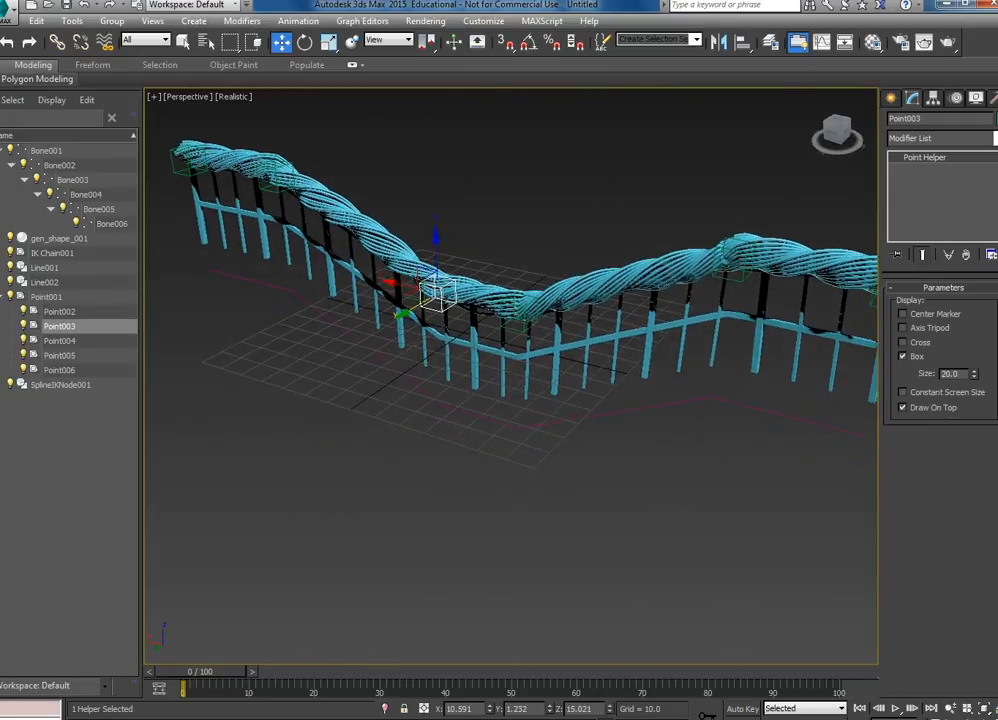
# Step: Move the lower line, Line001, sideways from beneath the railing to about Y -42.7
pyautogui.click(564, 421)
pyautogui.moveTo(454, 350); pyautogui.dragTo(512, 315)
pyautogui.keyDown('alt'); pyautogui.moveTo(512, 315); pyautogui.dragTo(566, 394, button='middle'); pyautogui.keyUp('alt')
# Step: Create a standard box about 57.9 long, 11.2 wide and 9.25 high beside the rope's high end, across the lower line
pyautogui.click(891, 98)
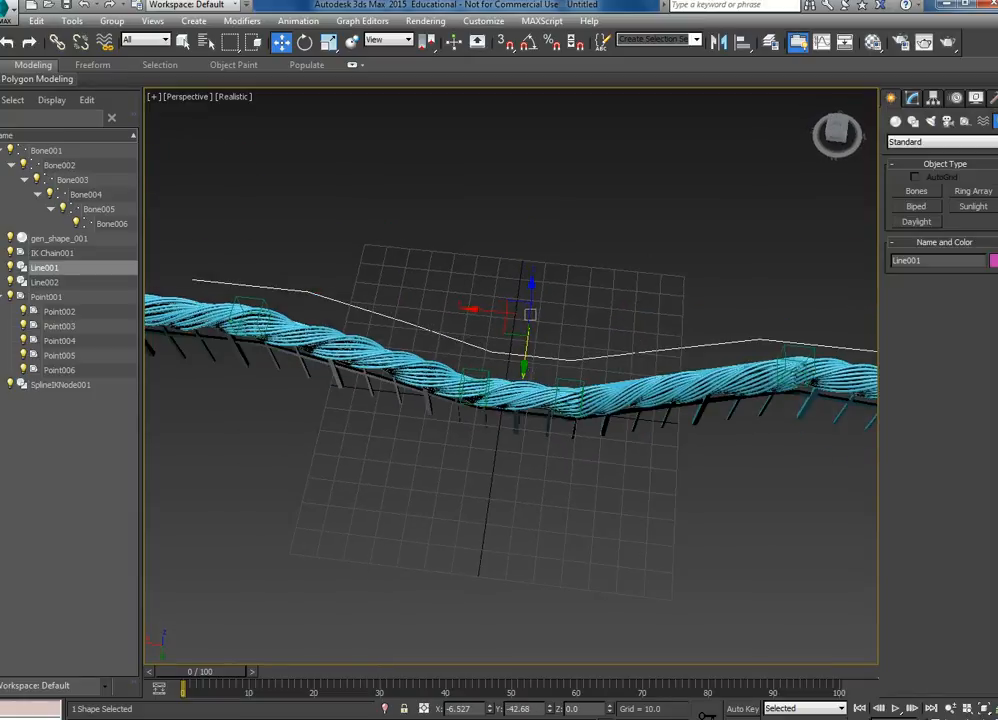
pyautogui.click(895, 121)
pyautogui.click(940, 141)
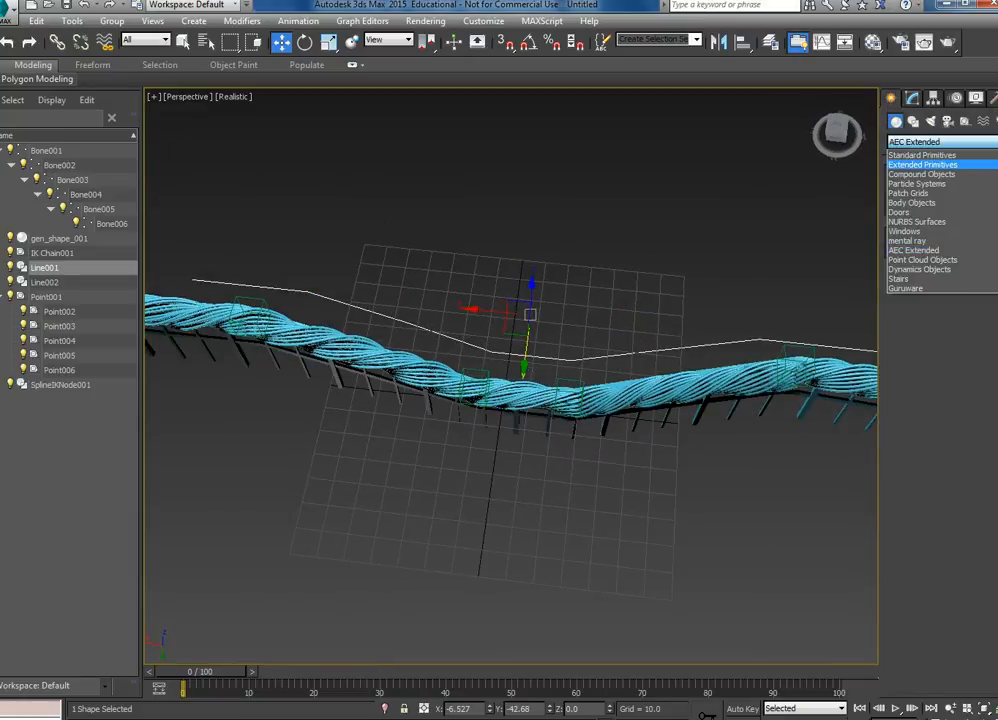
pyautogui.click(935, 154)
pyautogui.click(917, 191)
pyautogui.scroll(-5, 824, 318)
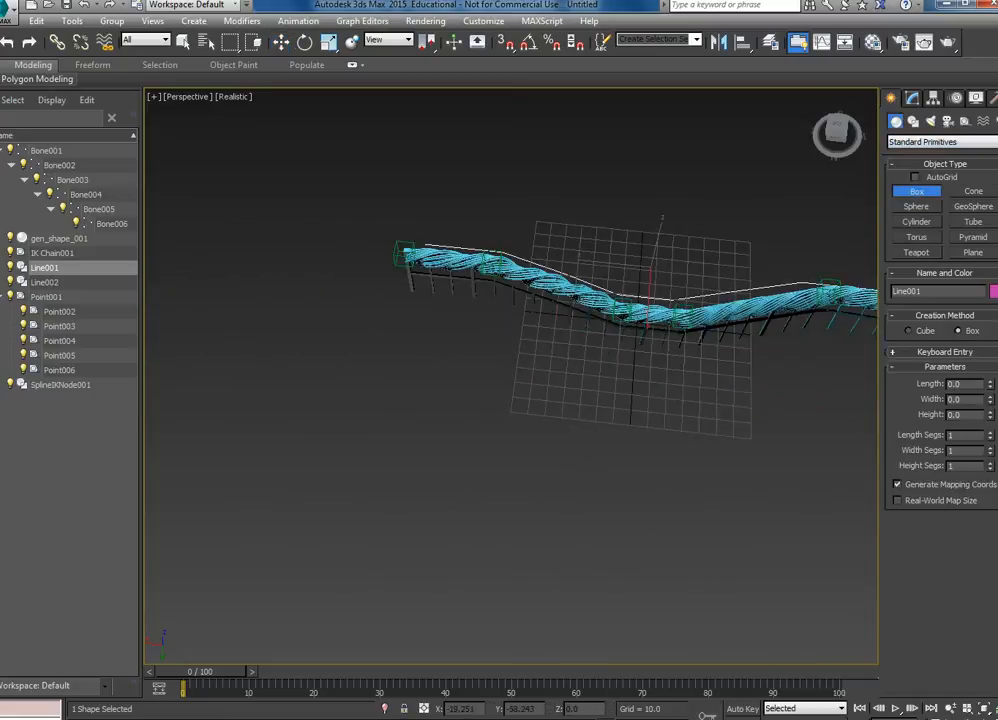
pyautogui.moveTo(517, 227); pyautogui.dragTo(525, 288)
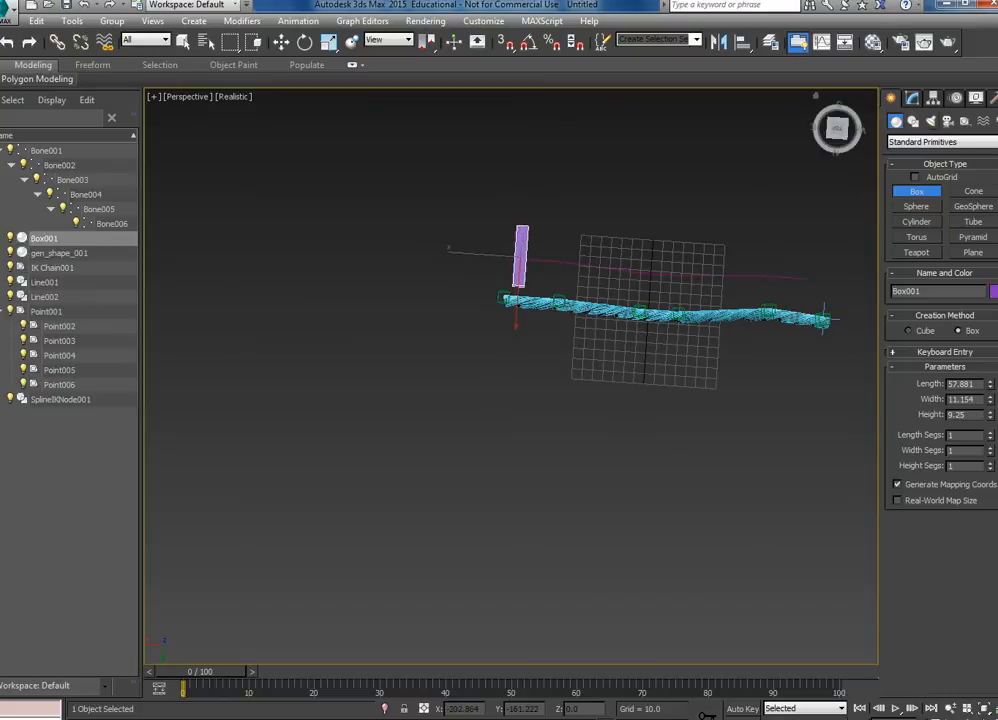
# Step: Clone the box along the X axis as 30 separate copies spaced about 14.3 units apart
pyautogui.click(912, 98)
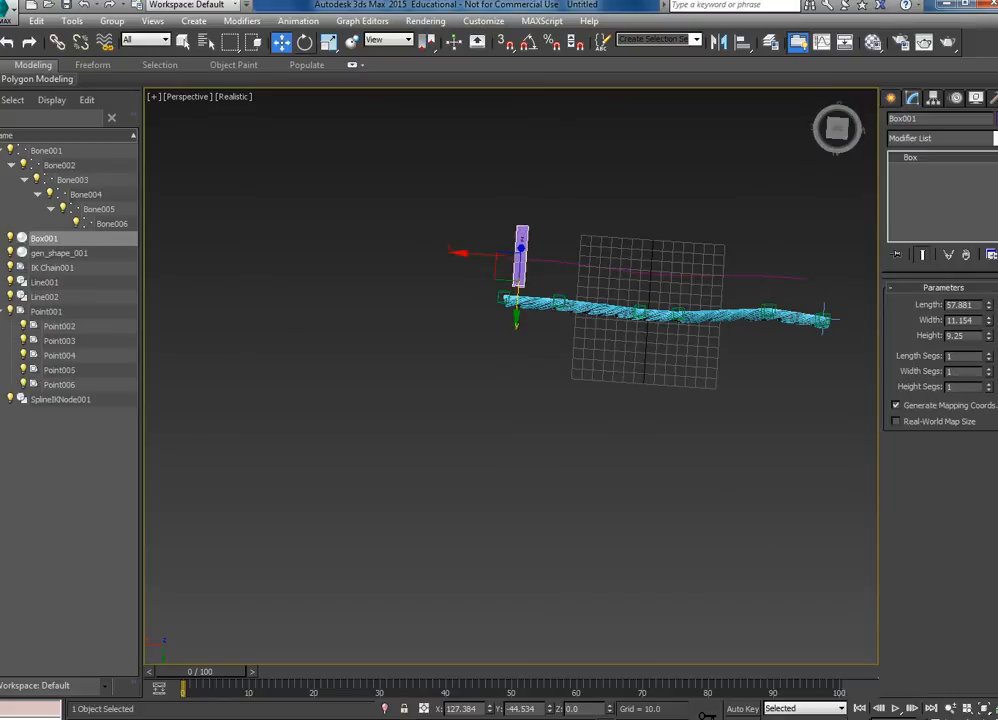
pyautogui.keyDown('shift'); pyautogui.moveTo(488, 254); pyautogui.dragTo(503, 255); pyautogui.keyUp('shift')
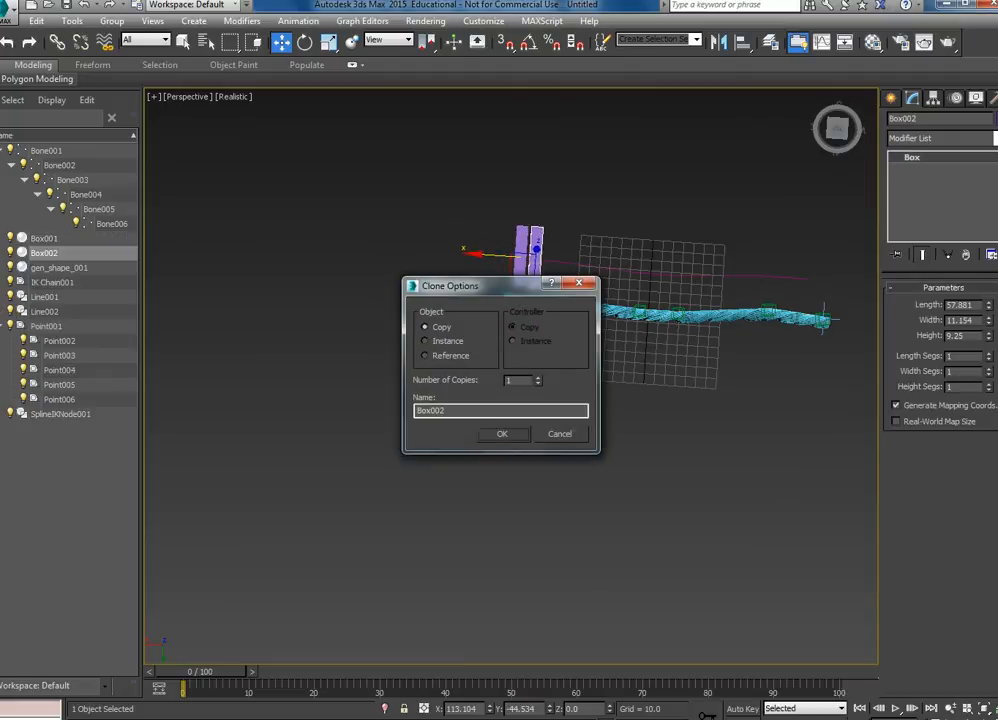
pyautogui.moveTo(538, 377); pyautogui.dragTo(538, 374)
pyautogui.click(502, 434)
pyautogui.moveTo(610, 400); pyautogui.dragTo(442, 400, button='middle')
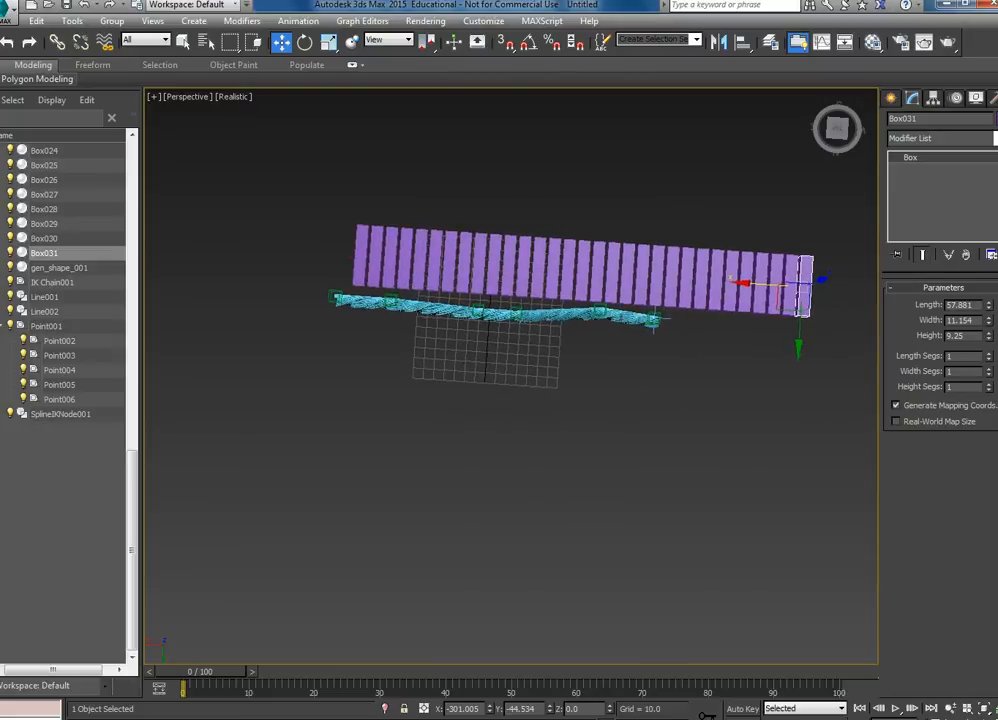
# Step: Convert the first box, Box001, to Editable Poly and attach Box002 to Box031 to it
pyautogui.click(362, 262)
pyautogui.rightClick(358, 244)
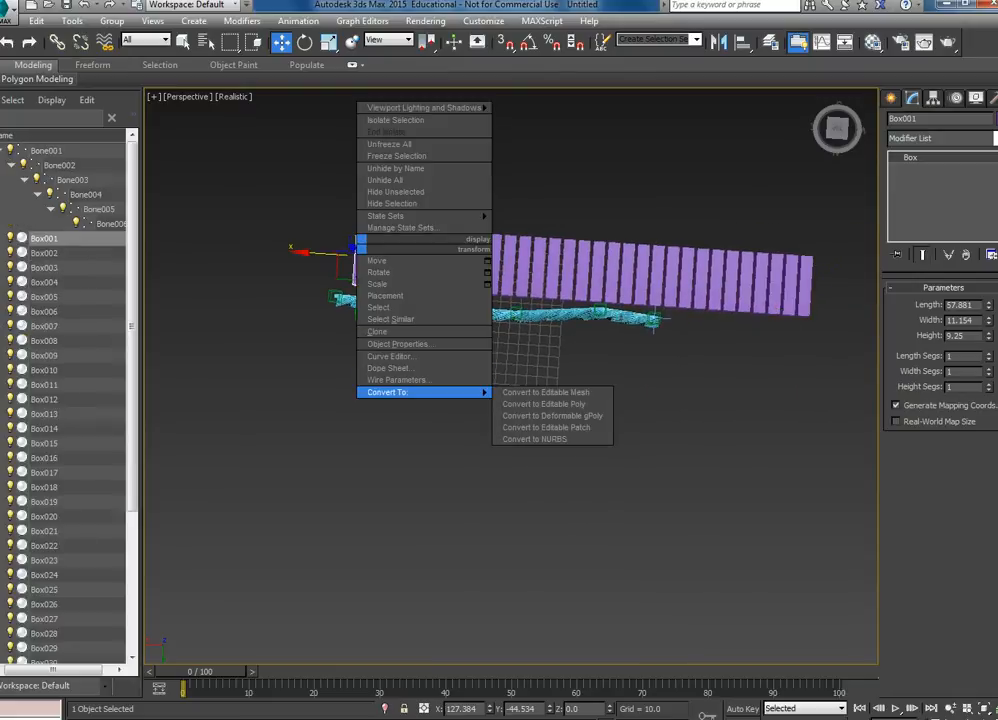
pyautogui.click(545, 466)
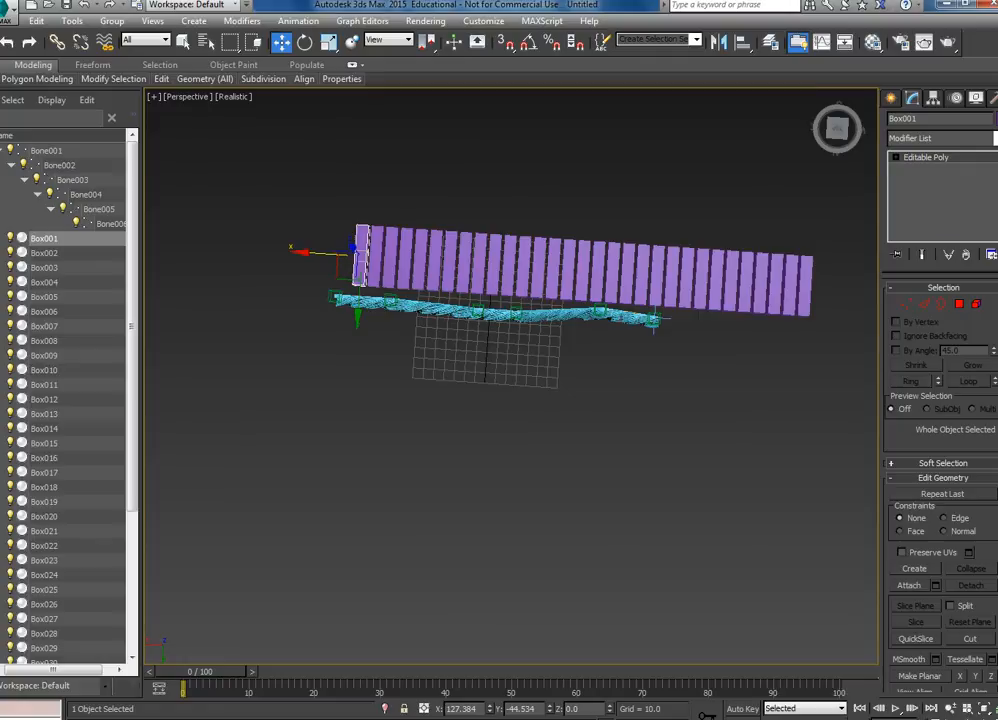
pyautogui.click(935, 586)
pyautogui.click(49, 155)
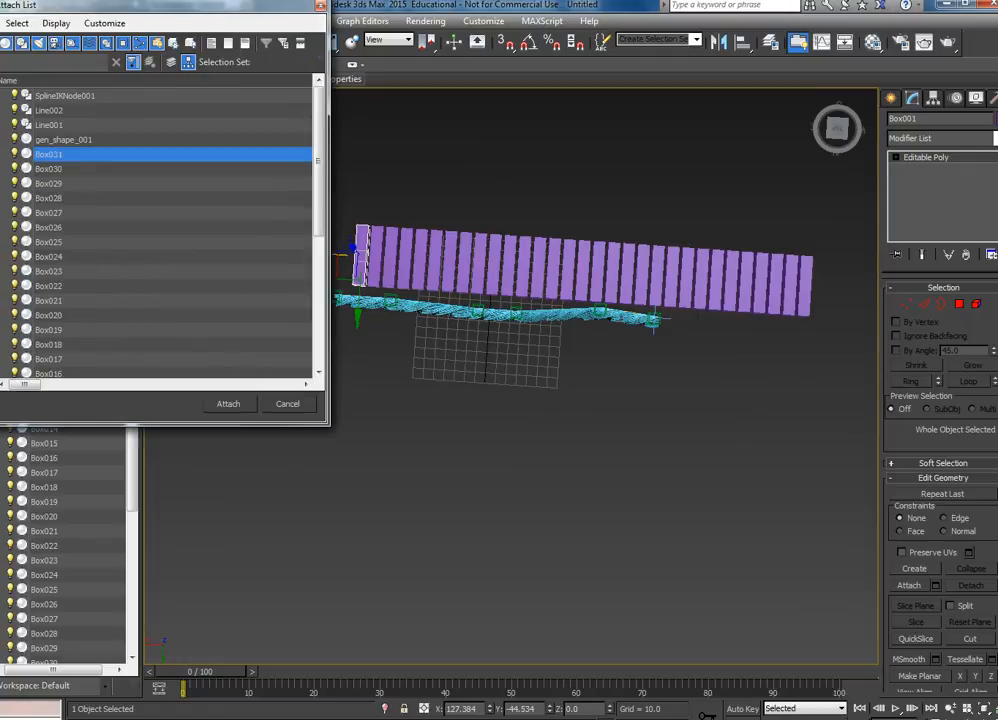
pyautogui.scroll(-5, 160, 230)
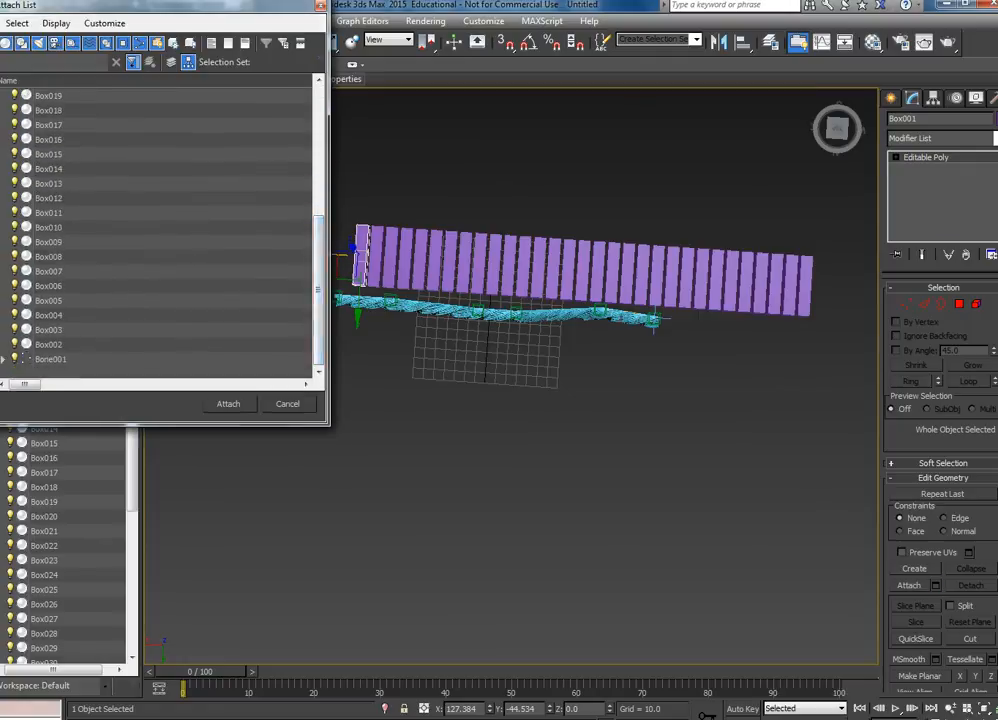
pyautogui.keyDown('shift'); pyautogui.click(48, 344); pyautogui.keyUp('shift')
pyautogui.click(228, 404)
# Step: Raise the combined box mesh to about Z 56.3 and scale its height down to about 41 percent
pyautogui.keyDown('alt'); pyautogui.moveTo(472, 400); pyautogui.dragTo(470, 258, button='middle'); pyautogui.keyUp('alt')
pyautogui.scroll(3, 460, 268)
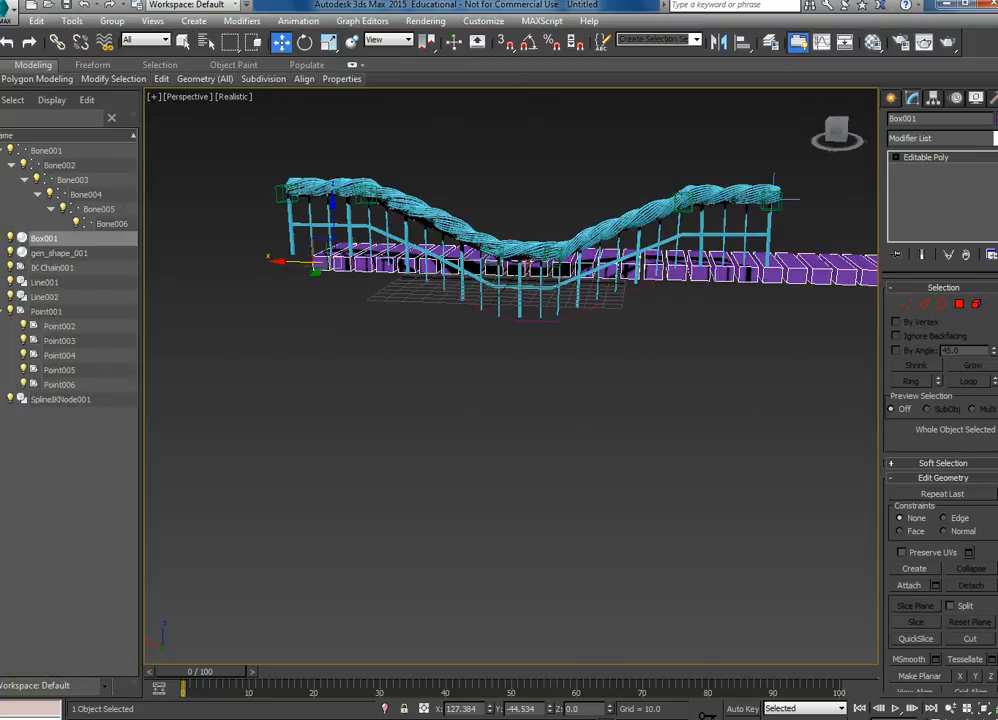
pyautogui.moveTo(328, 230); pyautogui.dragTo(328, 174)
pyautogui.press('r')
pyautogui.click(630, 122)
pyautogui.click(634, 180)
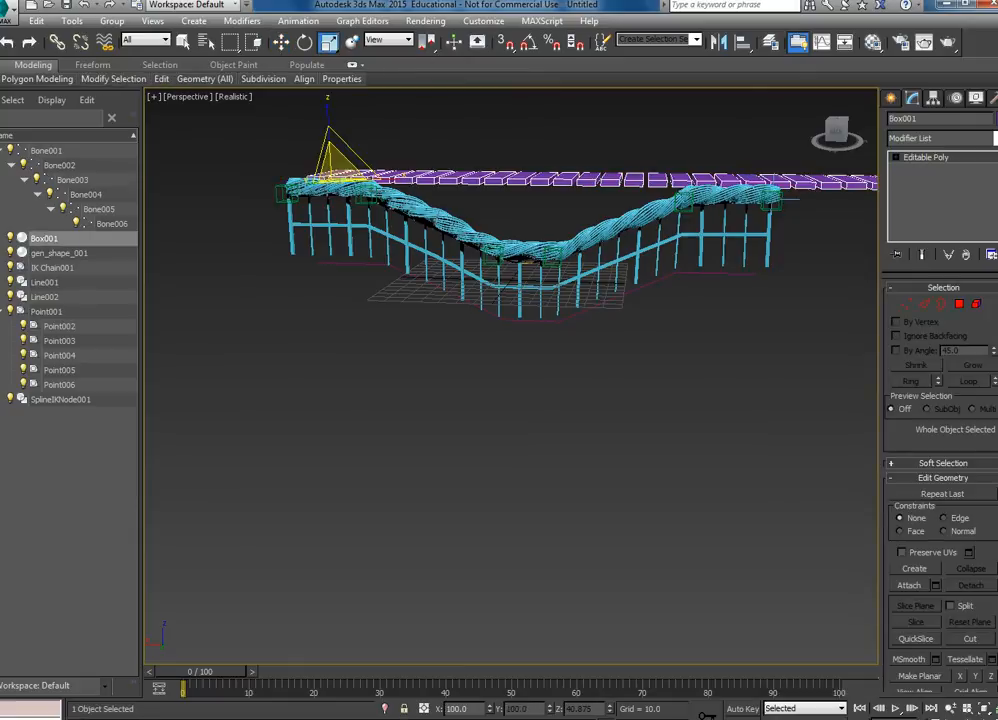
# Step: Bind the box mesh to Line001 with PathDeform (WSM), moving it to the path and setting the deform axis to X
pyautogui.click(994, 139)
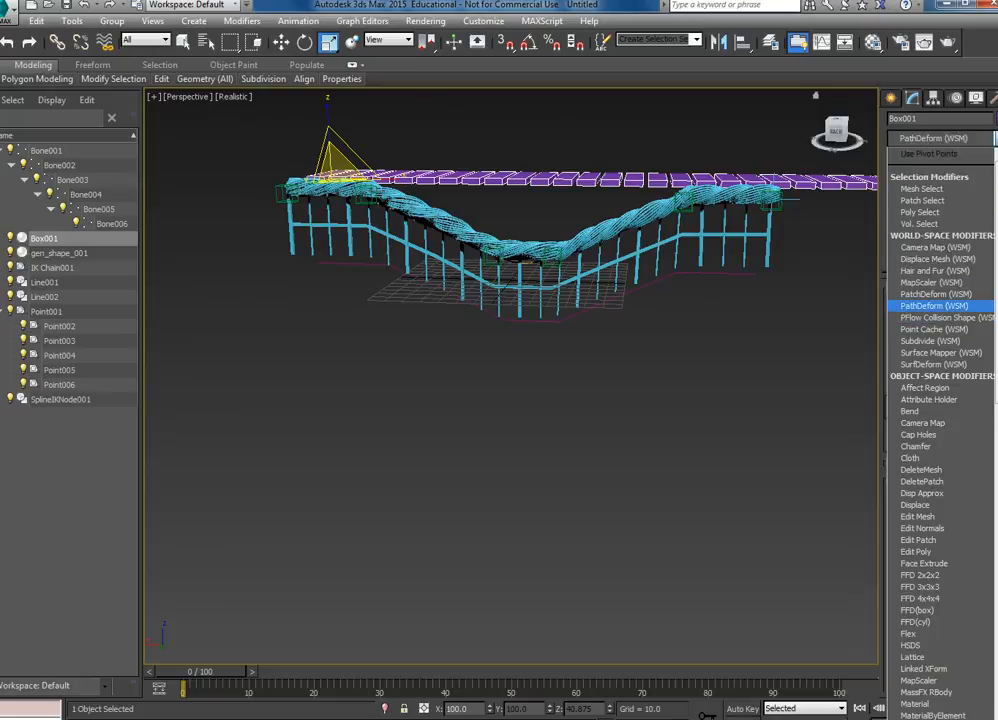
pyautogui.click(935, 305)
pyautogui.click(942, 327)
pyautogui.click(668, 272)
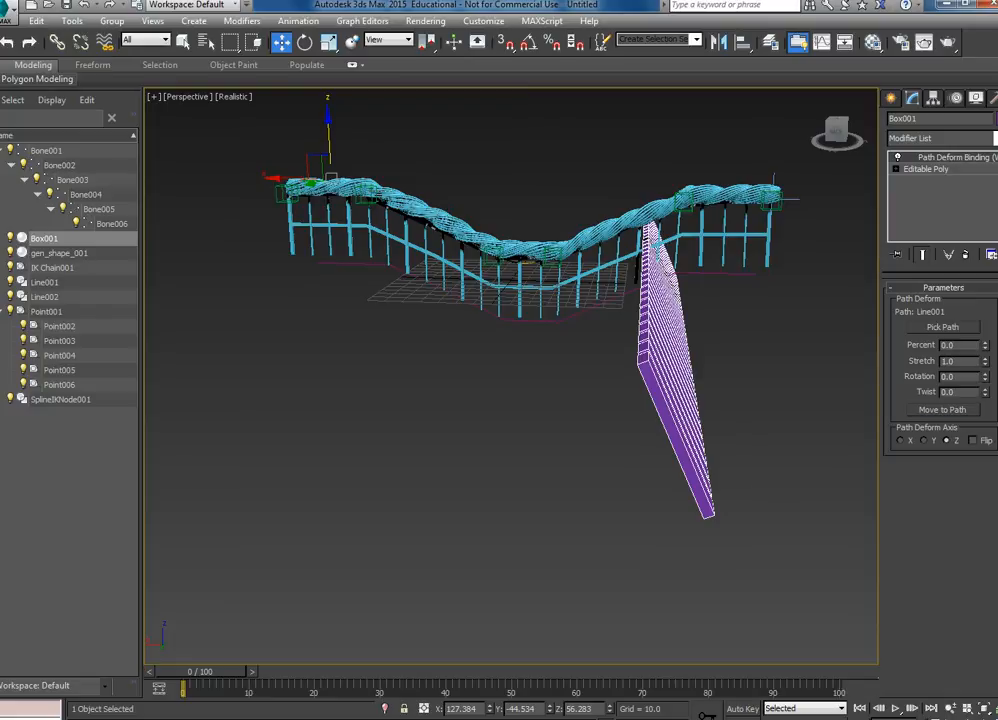
pyautogui.hotkey('ctrl', 'z')
pyautogui.hotkey('ctrl', 'z')
pyautogui.click(900, 440)
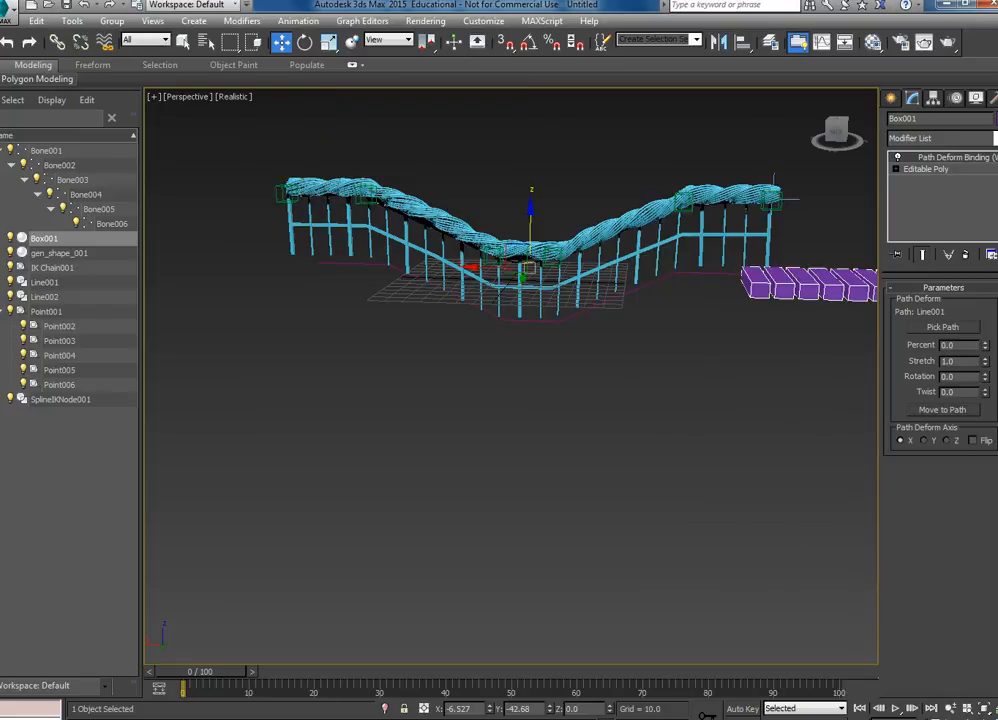